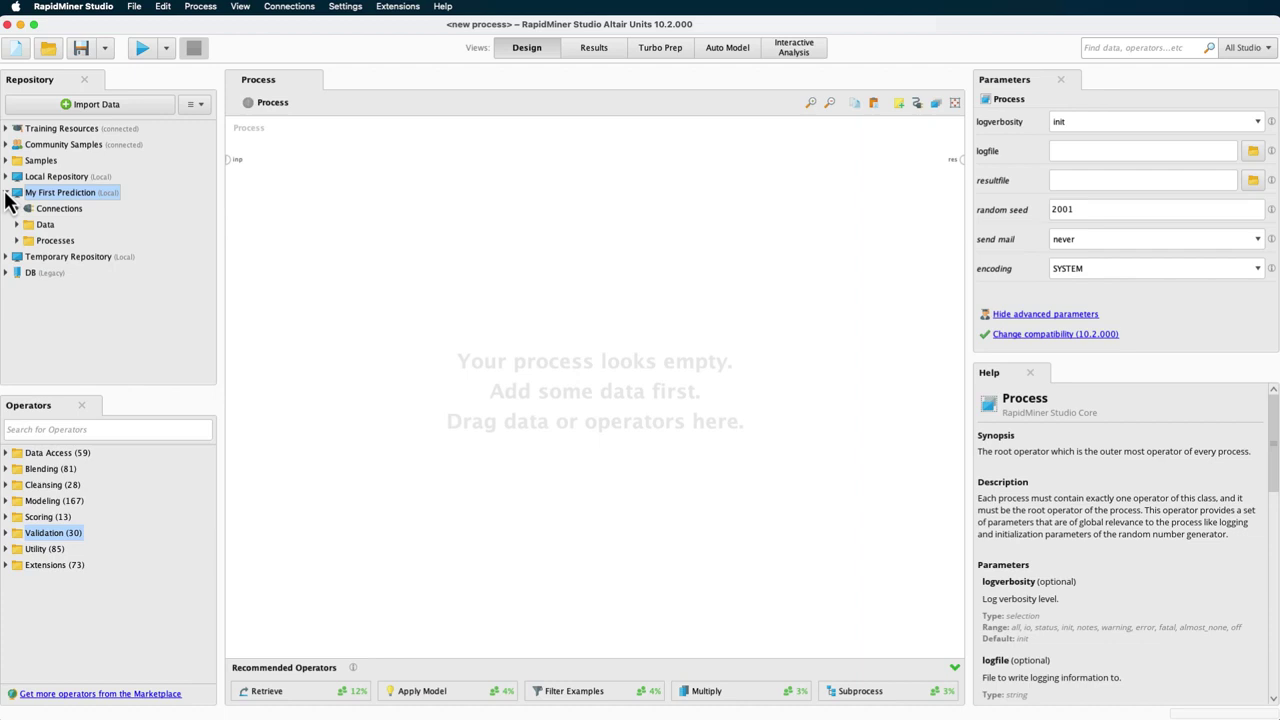
# Open the 05-cross-validation process from Processes and select its Filter Examples step
pyautogui.click(16, 240)
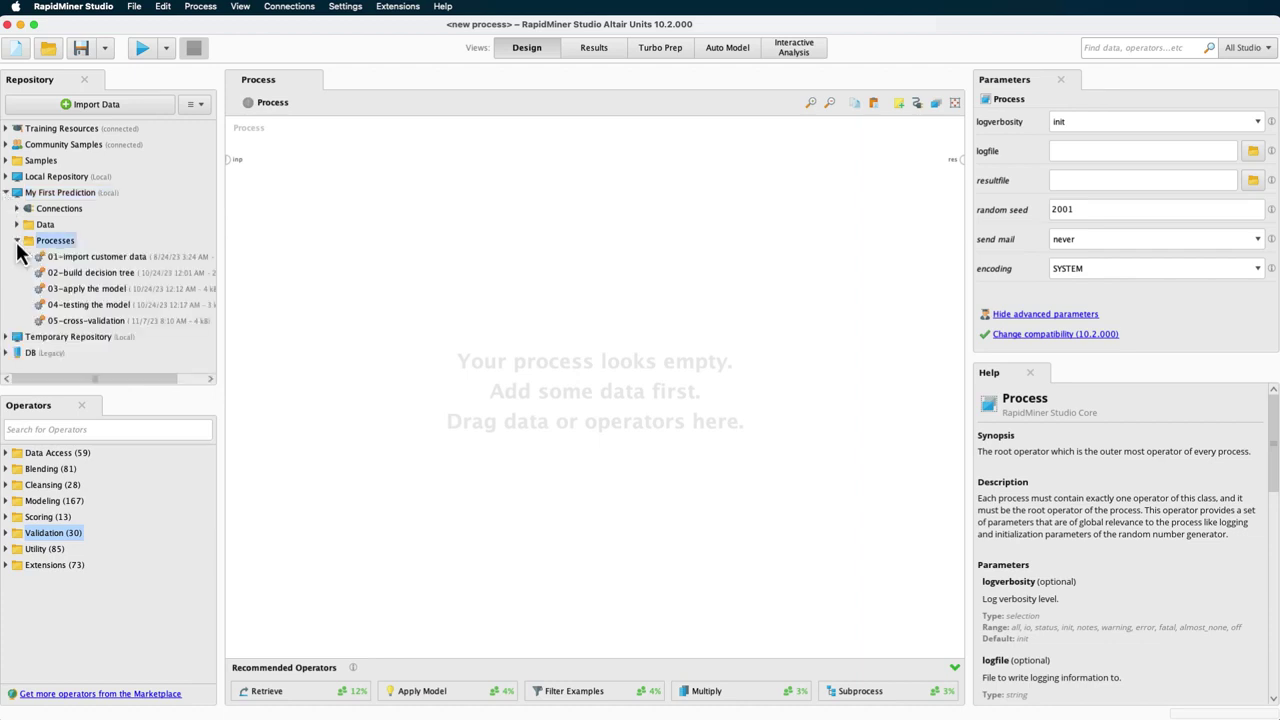
pyautogui.doubleClick(75, 318)
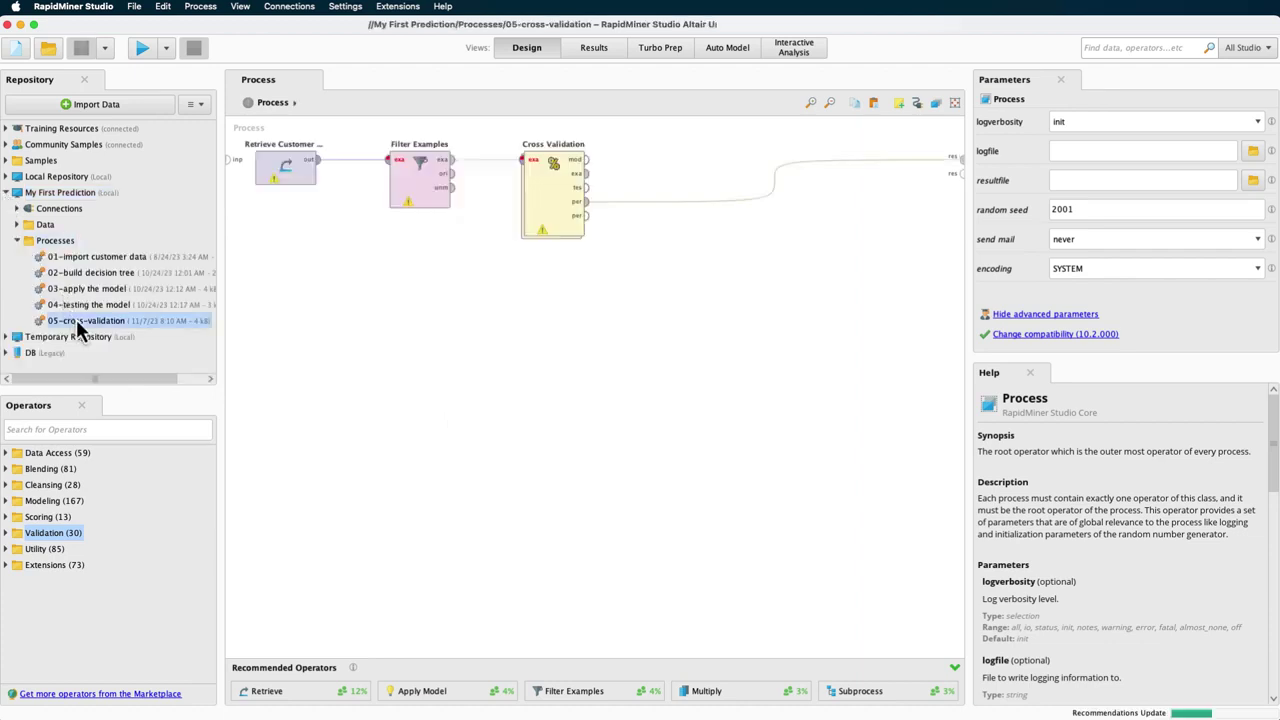
pyautogui.click(290, 185)
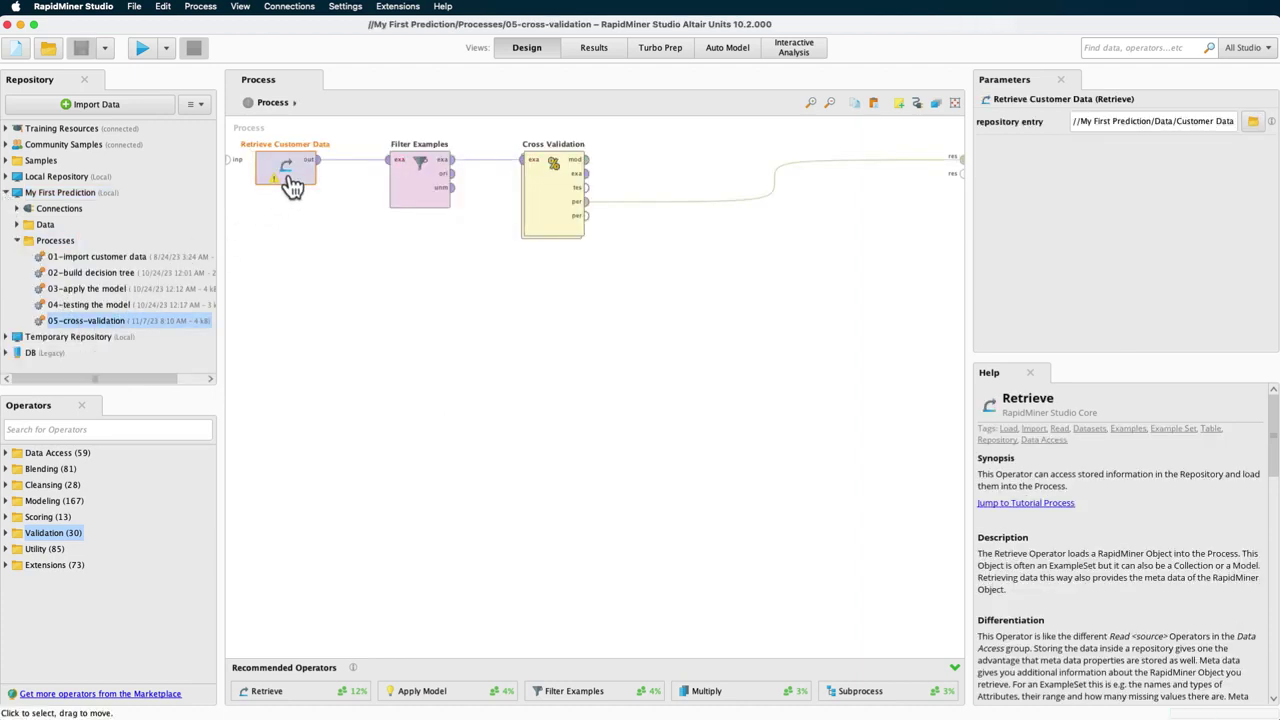
pyautogui.click(403, 182)
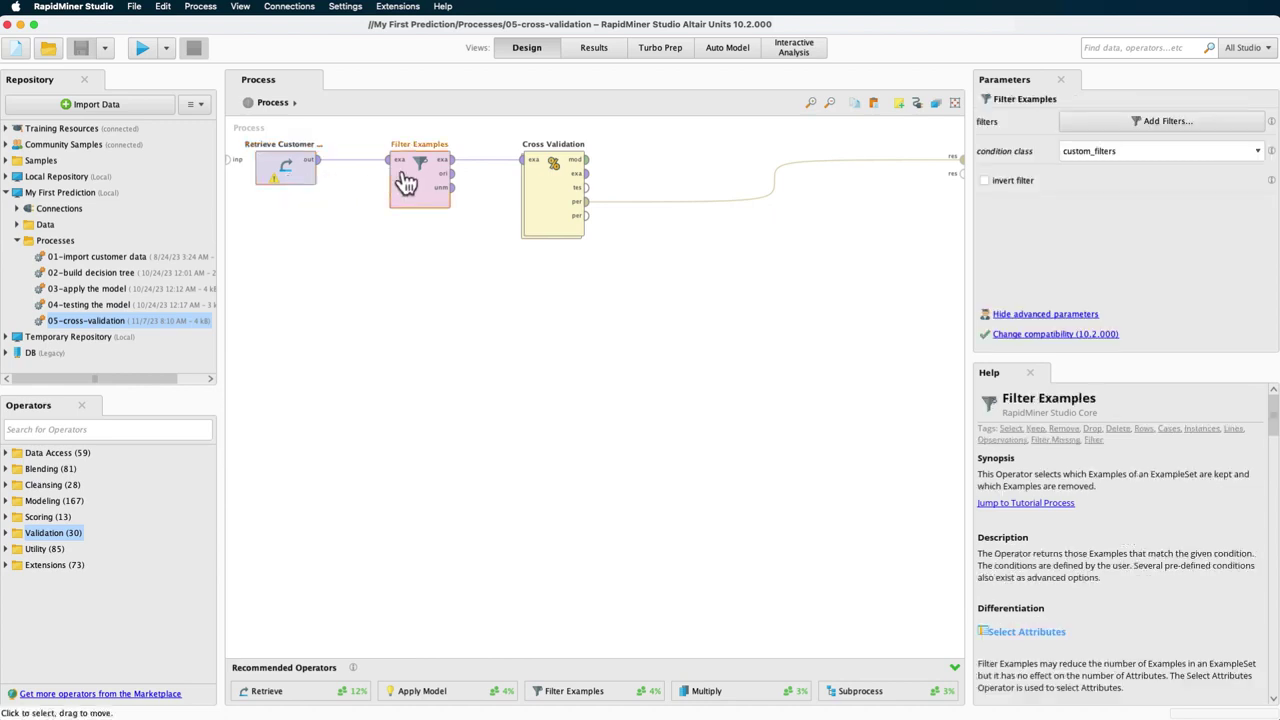
# Review Filter Examples' filter conditions unchanged, then set Breakpoint After on it
pyautogui.click(1124, 124)
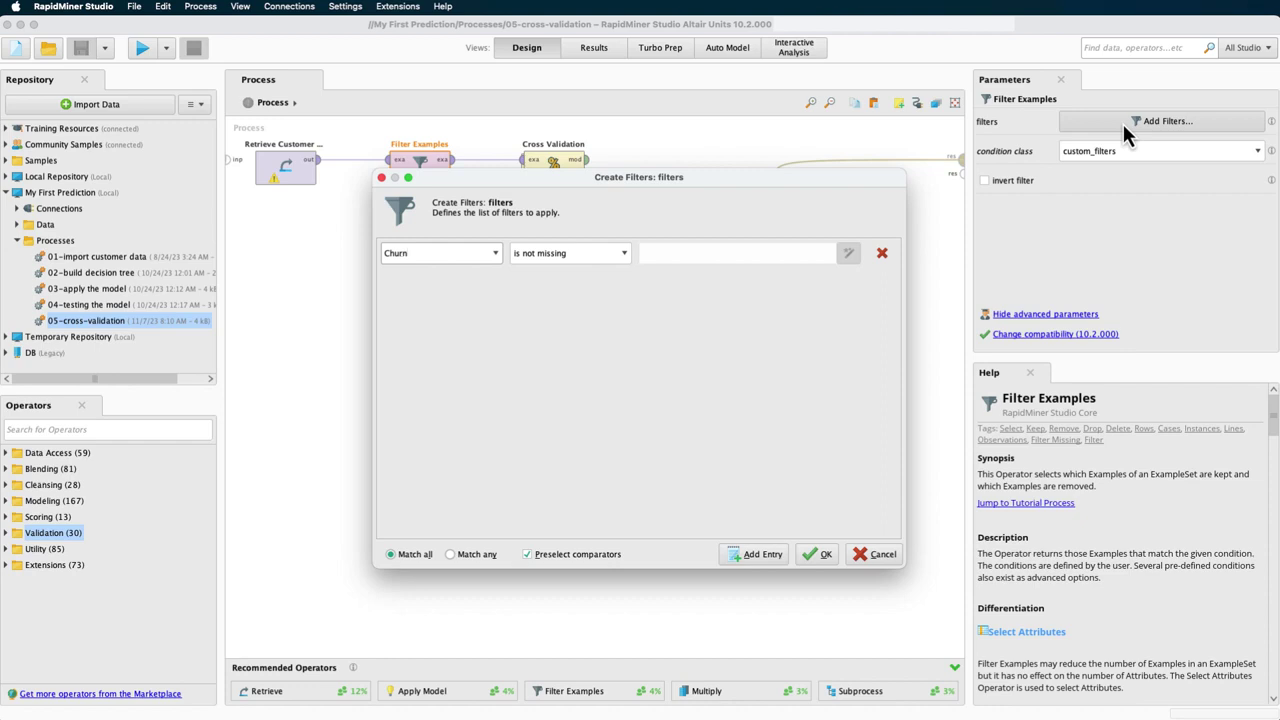
pyautogui.click(873, 555)
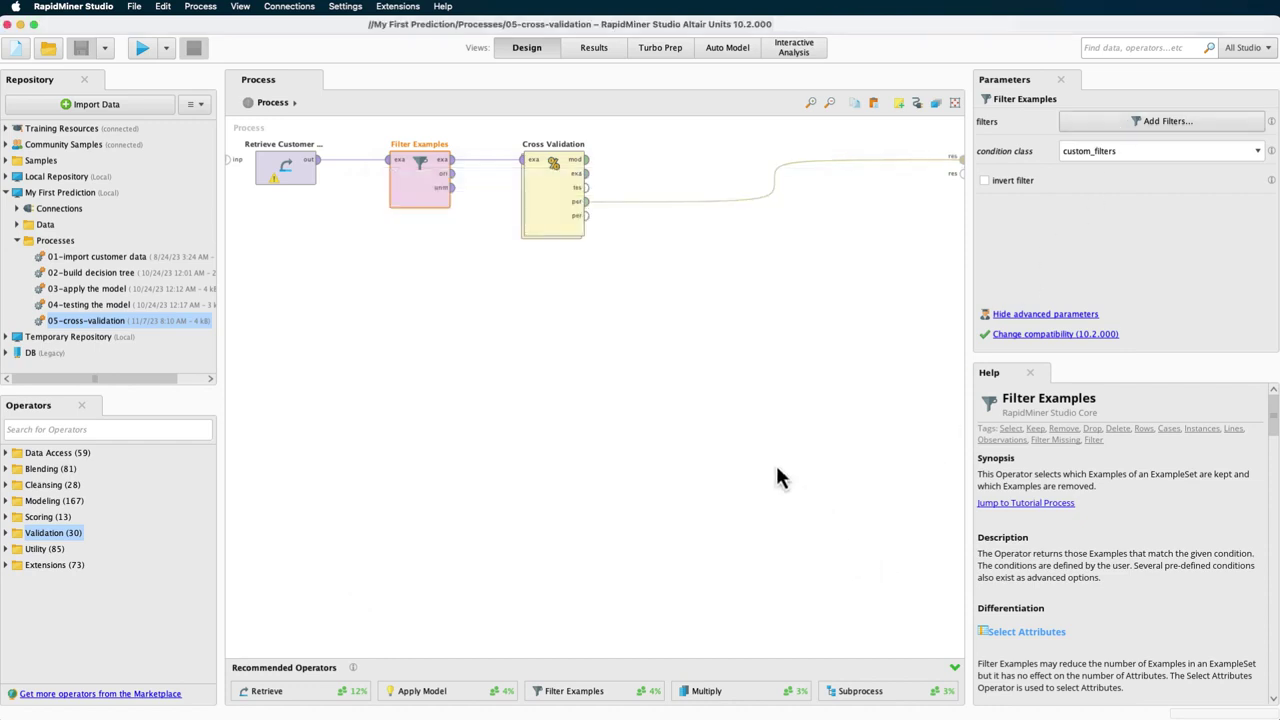
pyautogui.rightClick(437, 192)
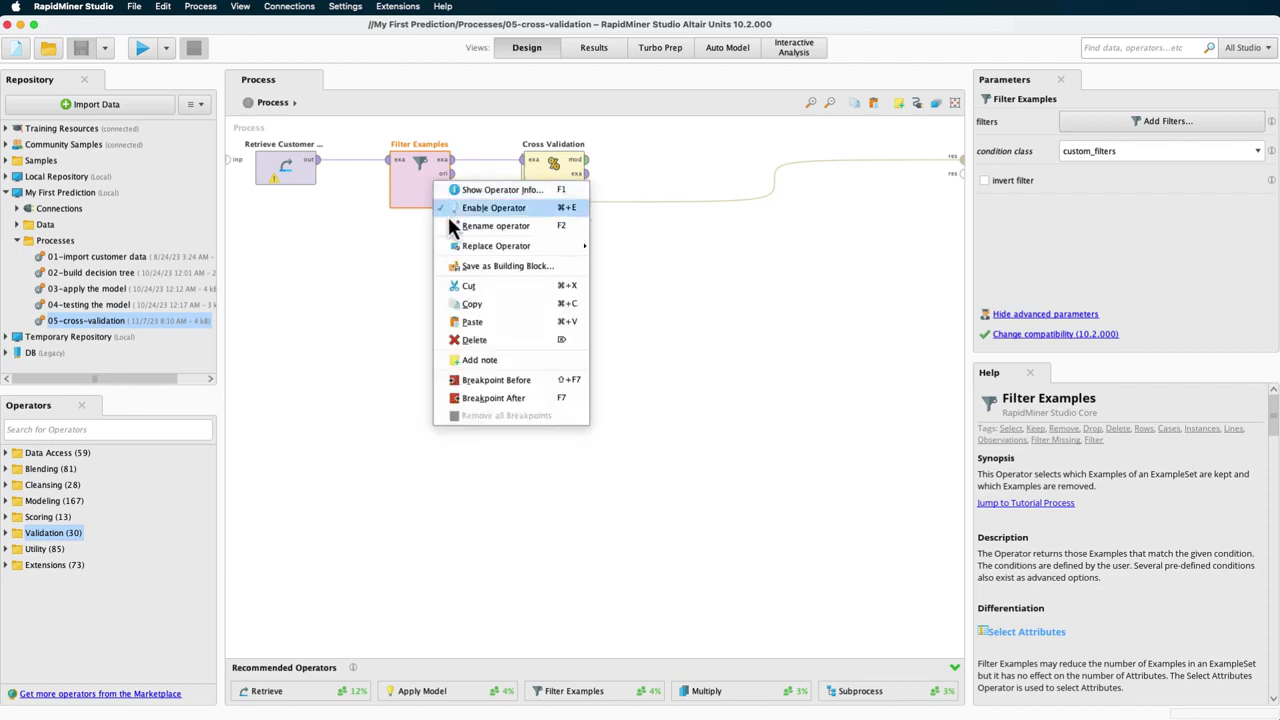
pyautogui.click(514, 396)
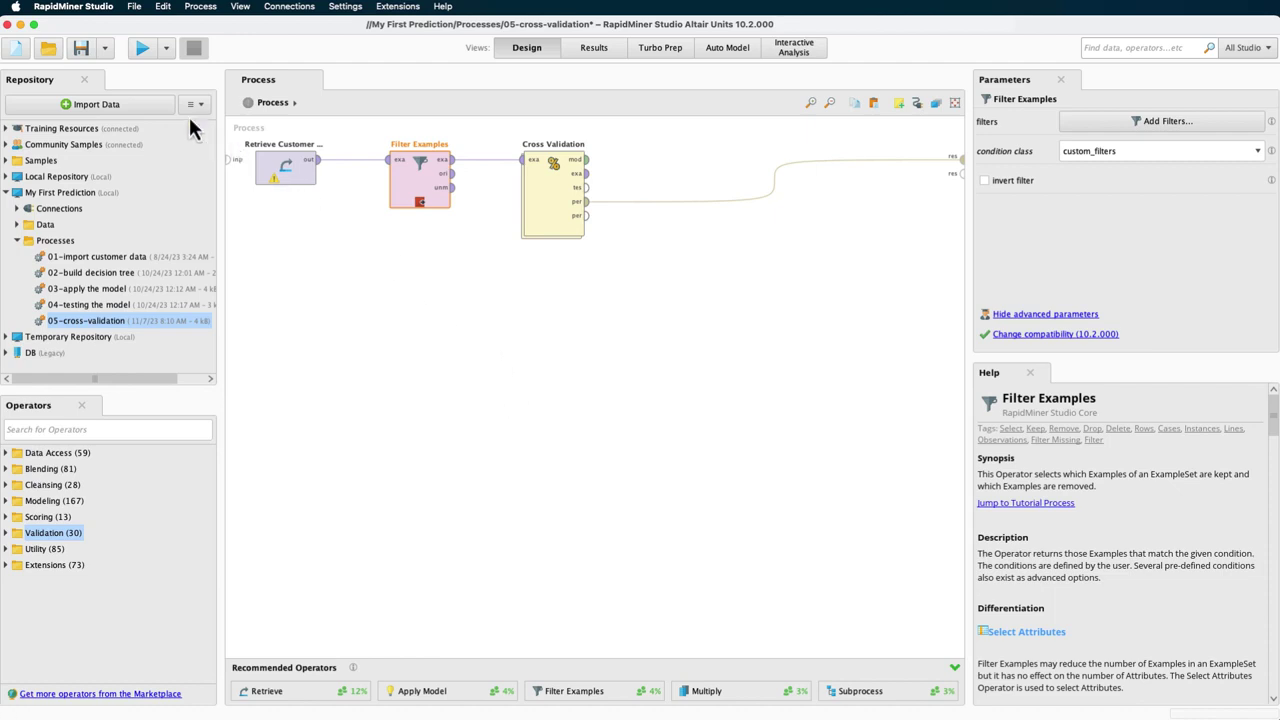
# Run to the breakpoint and confirm the 900 filtered examples show no missing values
pyautogui.click(141, 50)
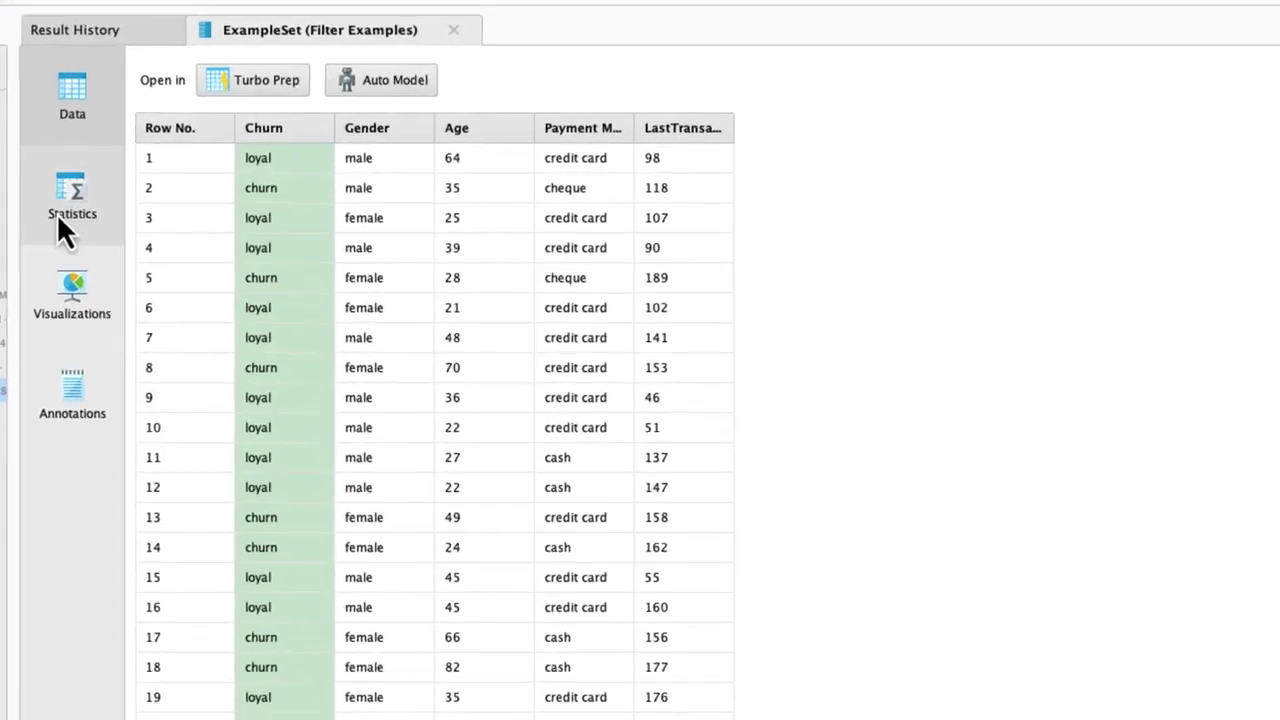
pyautogui.click(251, 198)
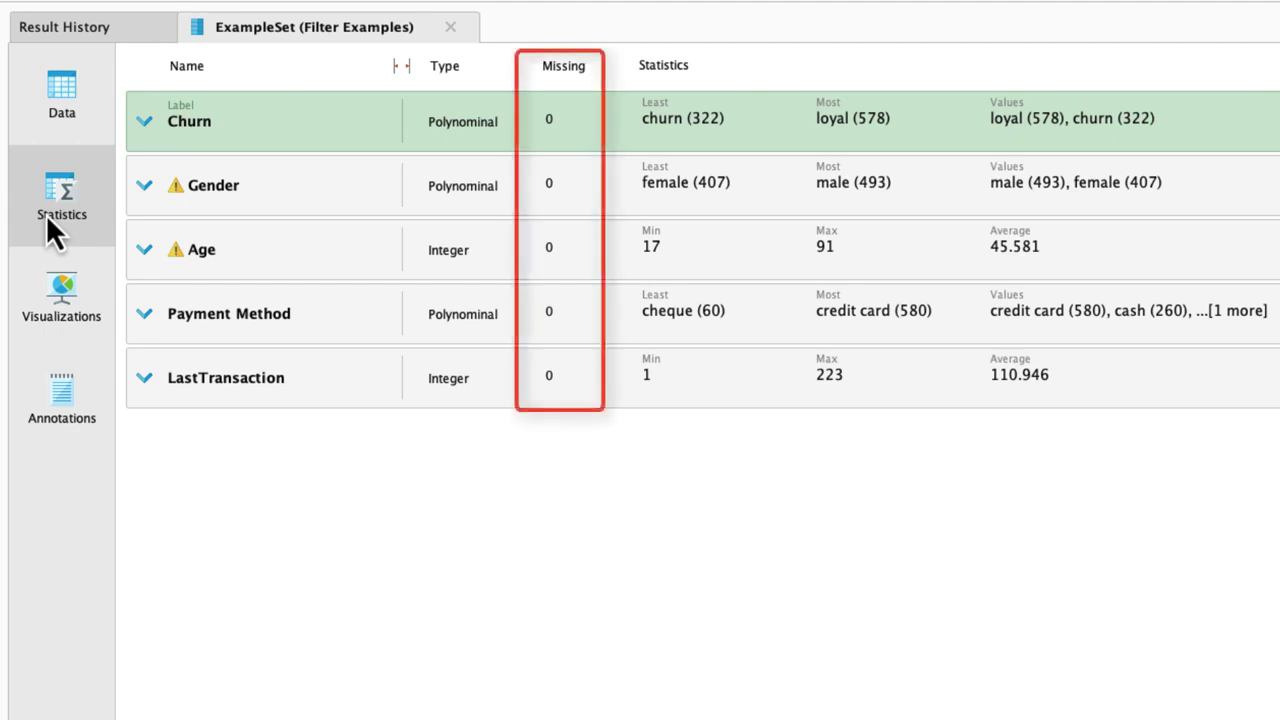
pyautogui.click(52, 120)
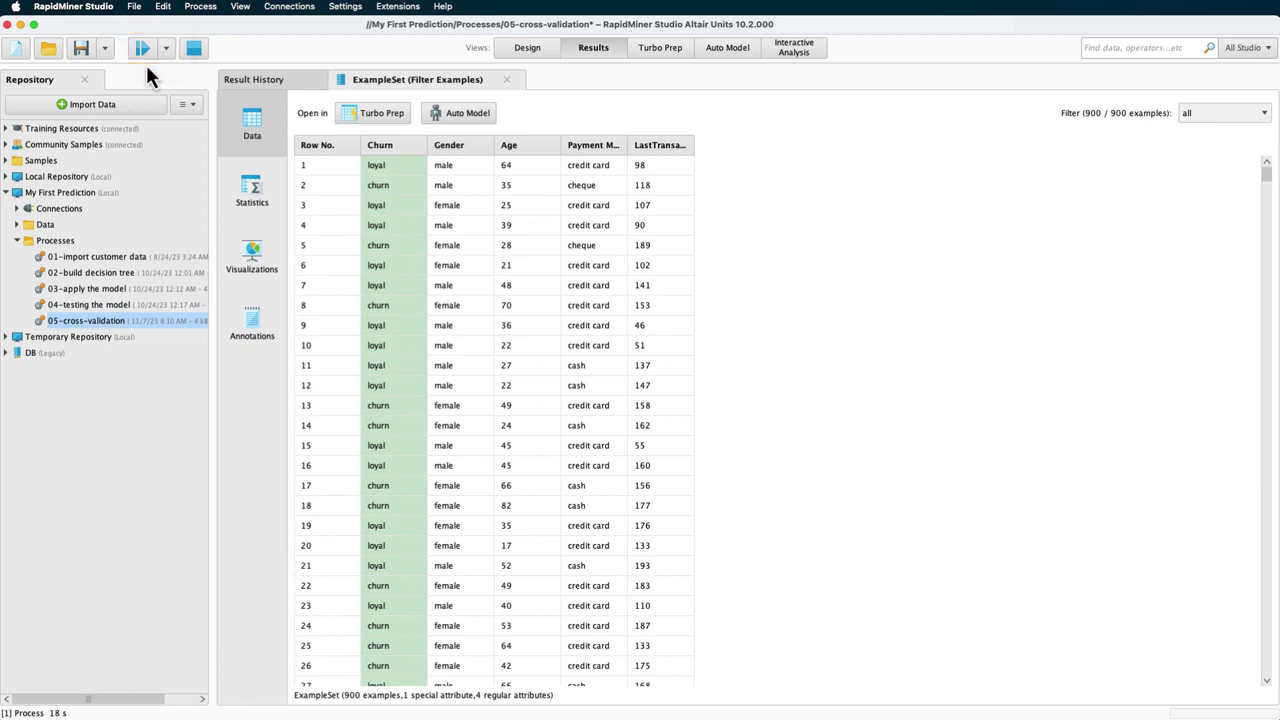
# Remove all breakpoints from Filter Examples, then inspect Cross Validation's inner training and testing steps
pyautogui.click(530, 58)
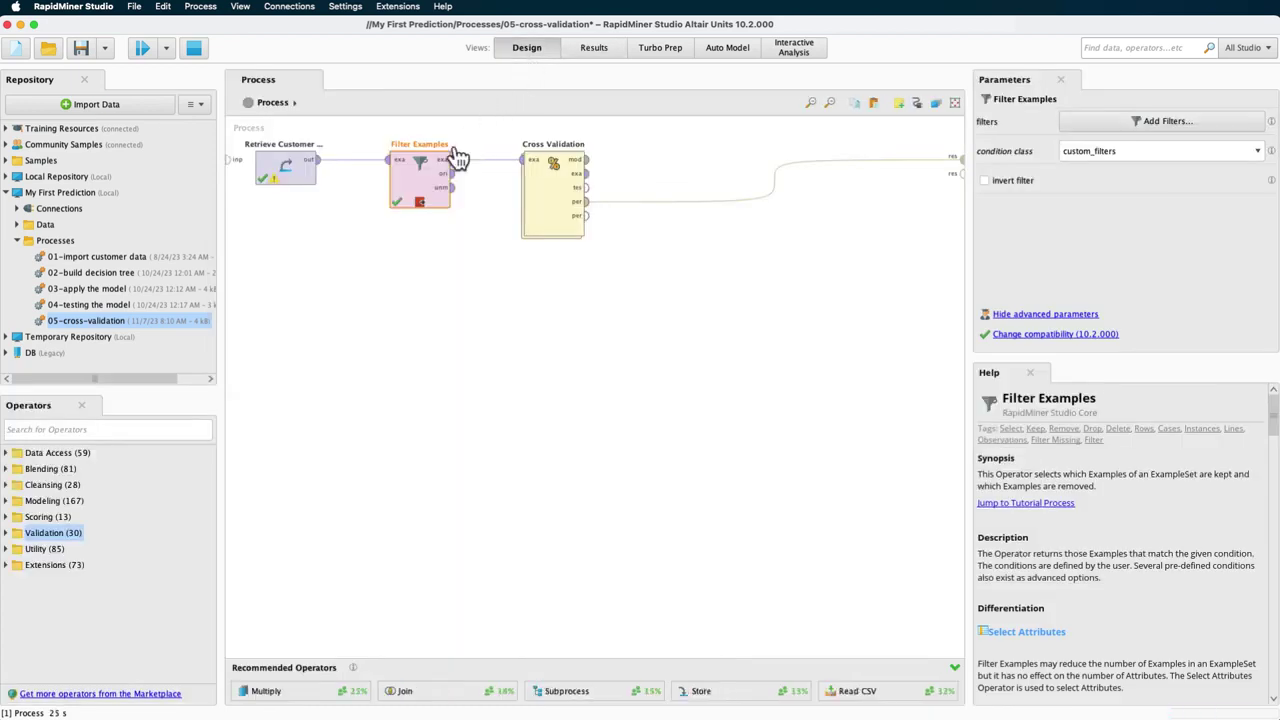
pyautogui.rightClick(424, 179)
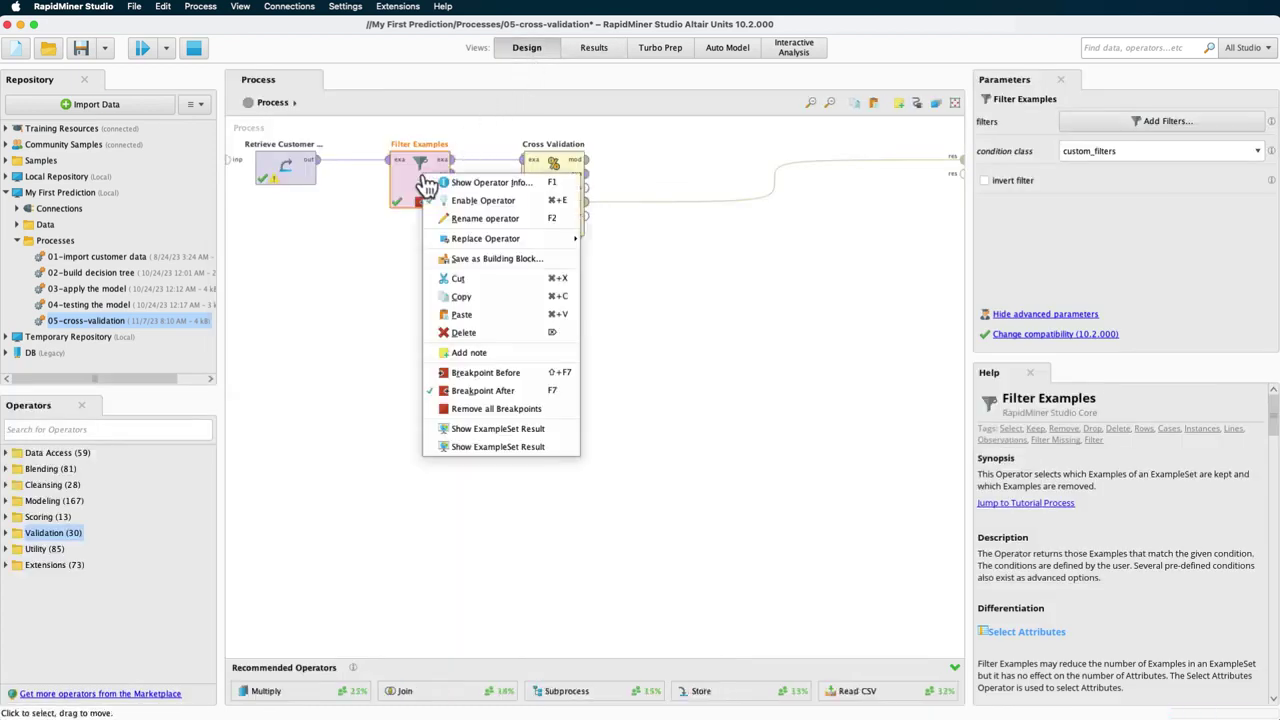
pyautogui.click(494, 409)
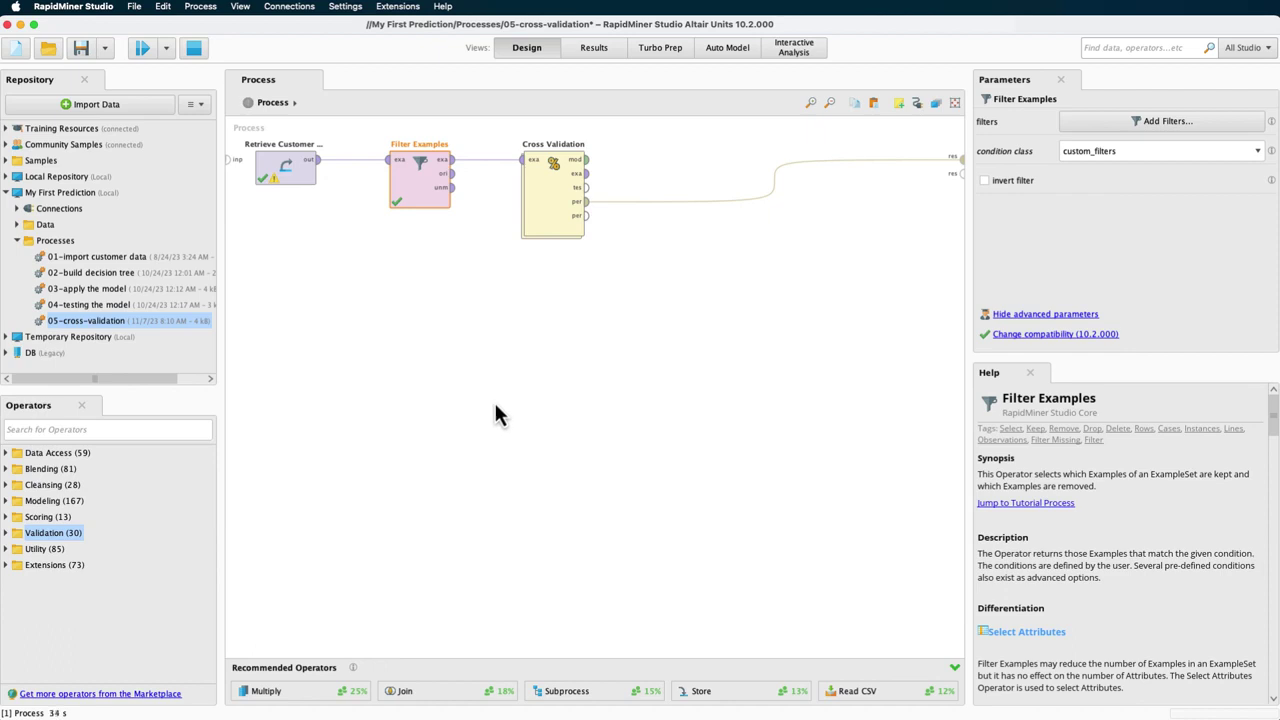
pyautogui.click(546, 220)
pyautogui.doubleClick(553, 214)
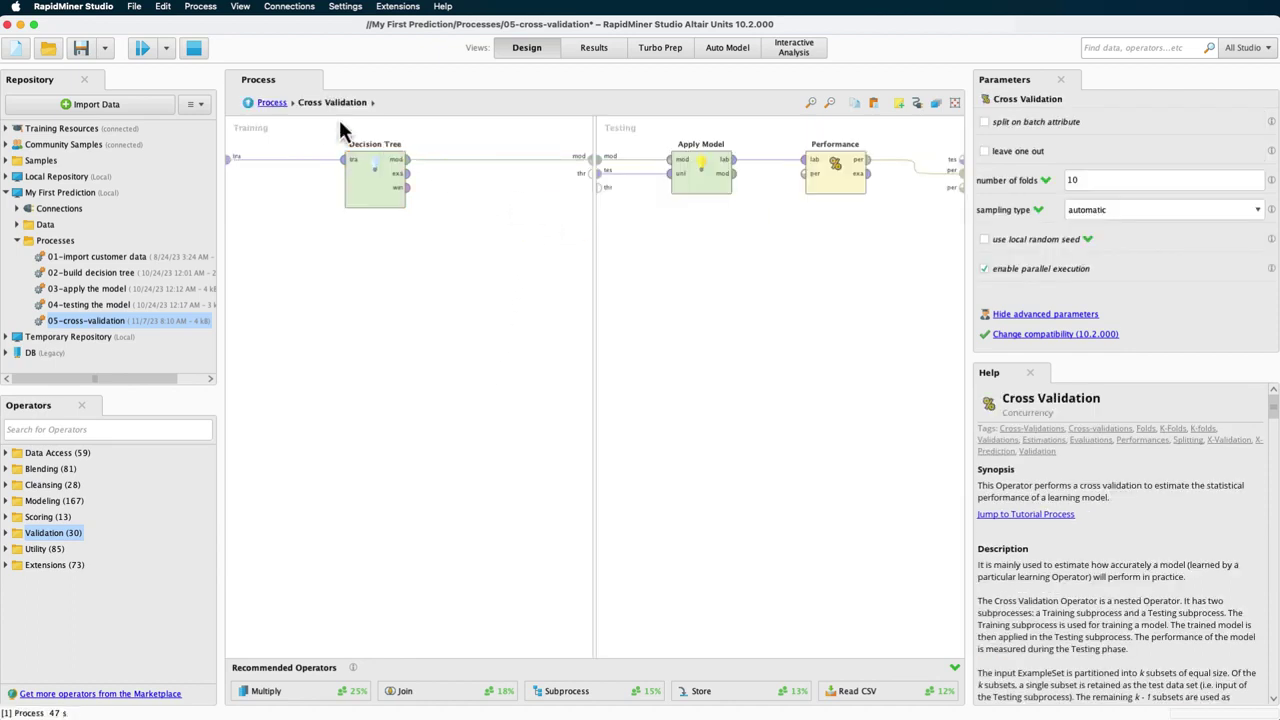
pyautogui.click(271, 102)
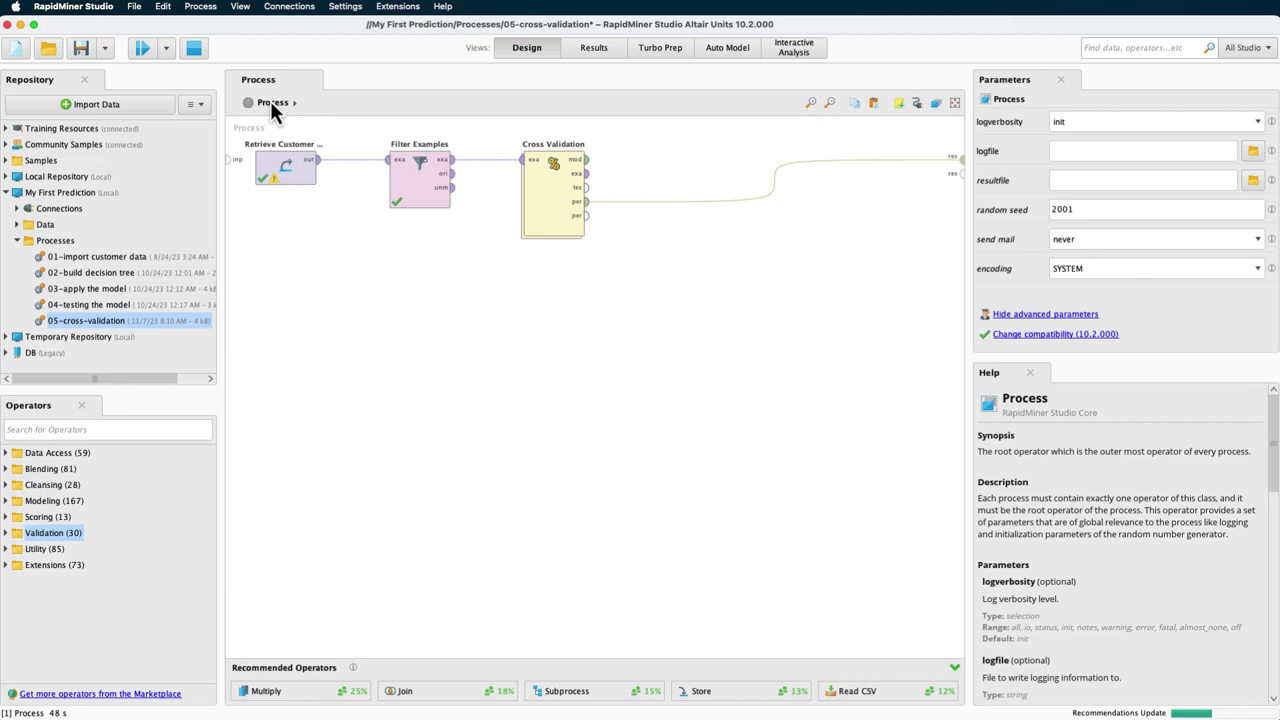
# Store the process in the Processes folder as '06-model selection'
pyautogui.rightClick(75, 240)
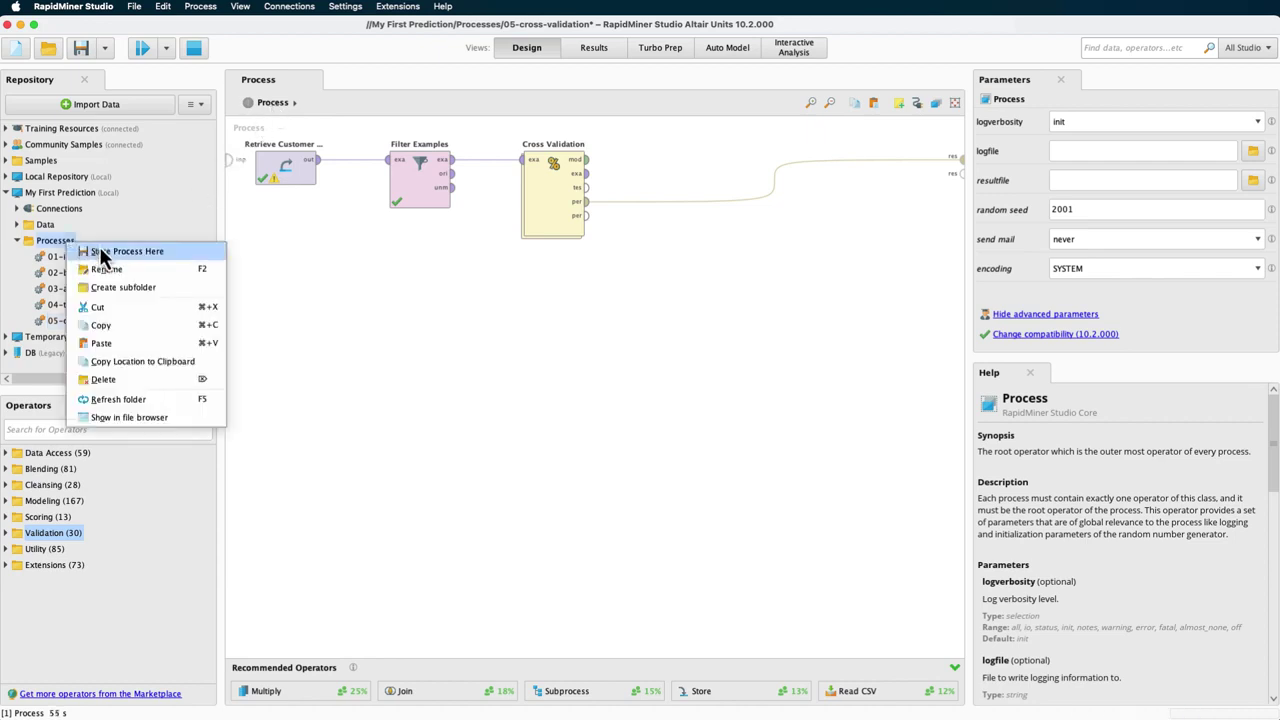
pyautogui.click(100, 251)
pyautogui.moveTo(577, 380); pyautogui.dragTo(455, 365)
pyautogui.write('06-model selection')
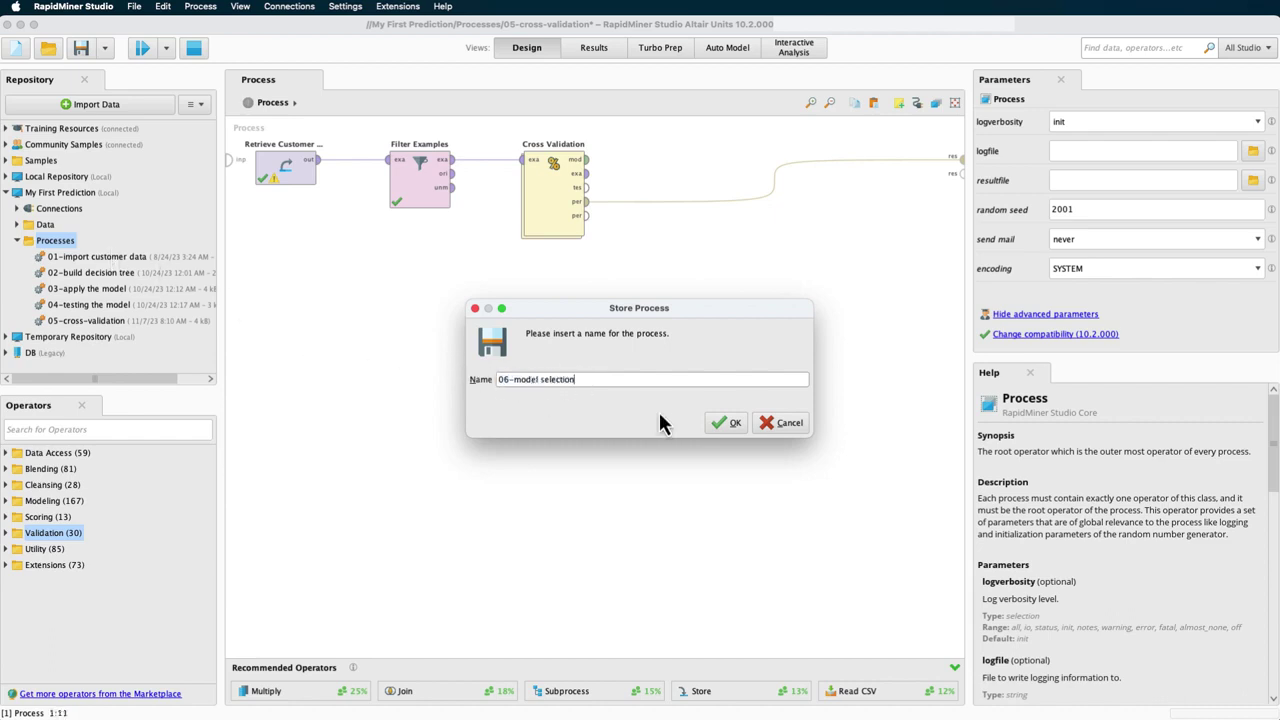
pyautogui.click(726, 423)
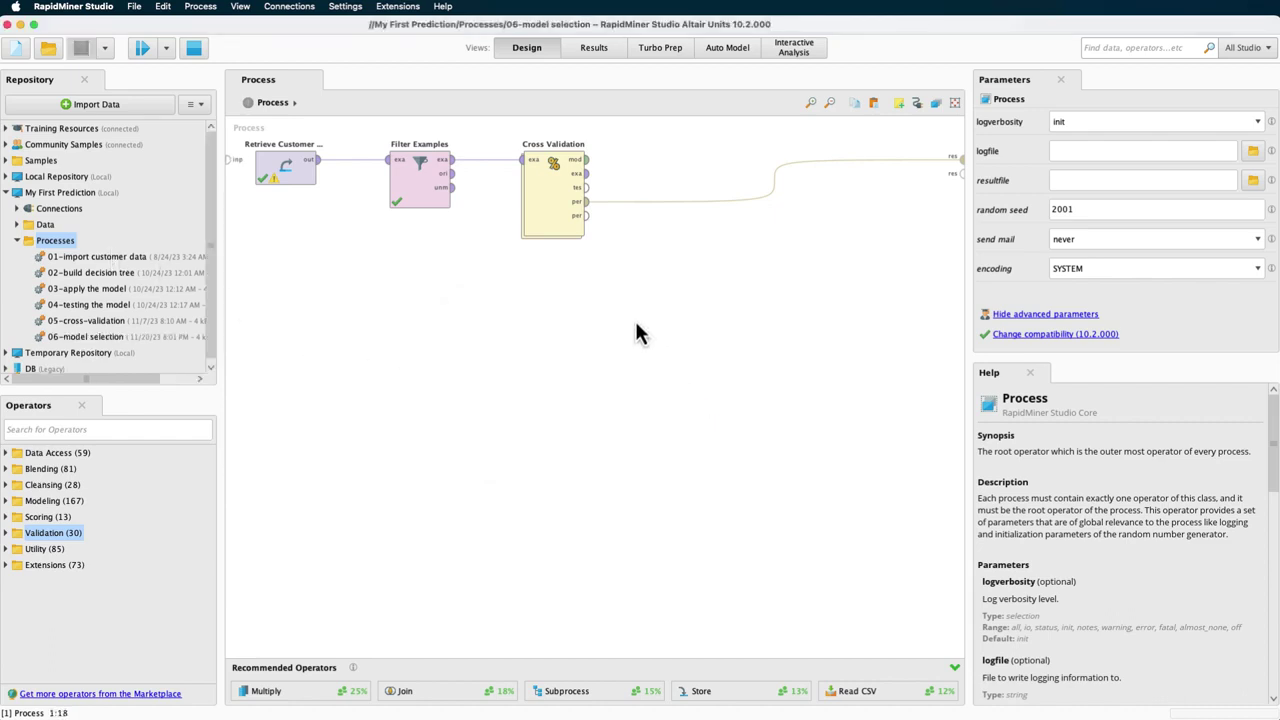
pyautogui.rightClick(557, 198)
# Disable Cross Validation, then insert Compare ROCs after Filter Examples with its roc output wired to results
pyautogui.click(570, 226)
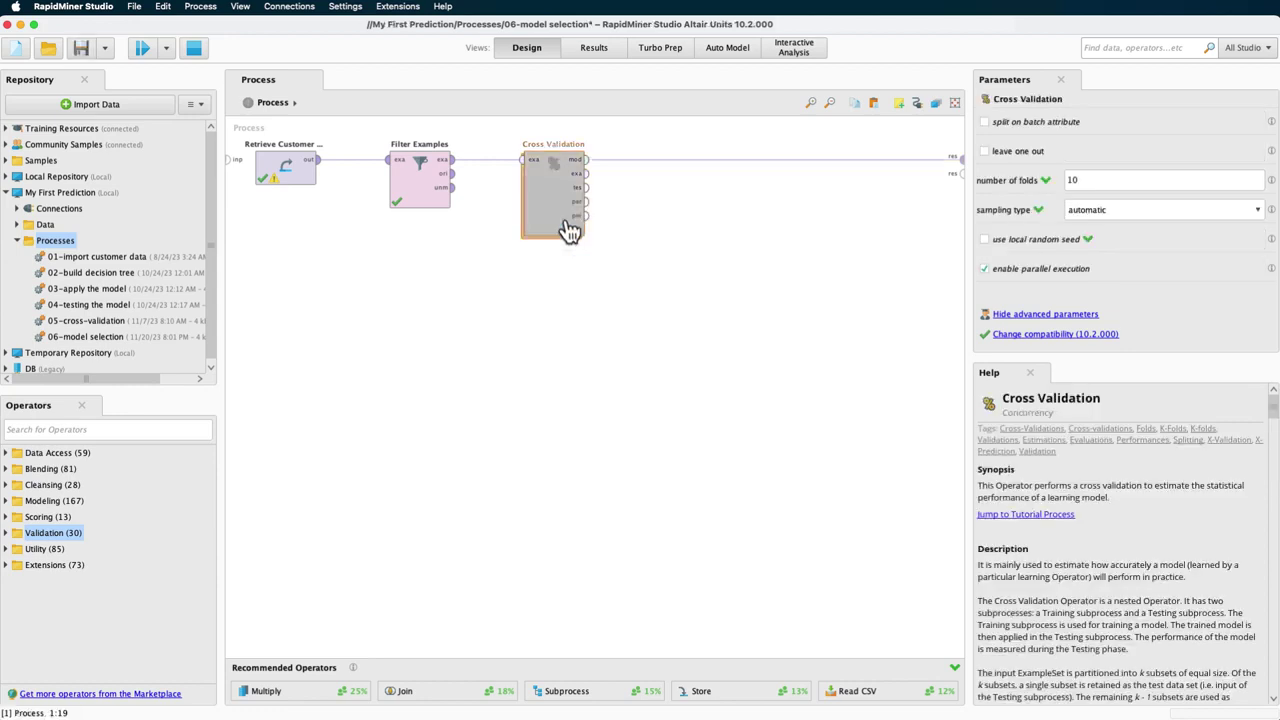
pyautogui.moveTo(569, 229); pyautogui.dragTo(631, 366)
pyautogui.click(198, 430)
pyautogui.write('compare roc')
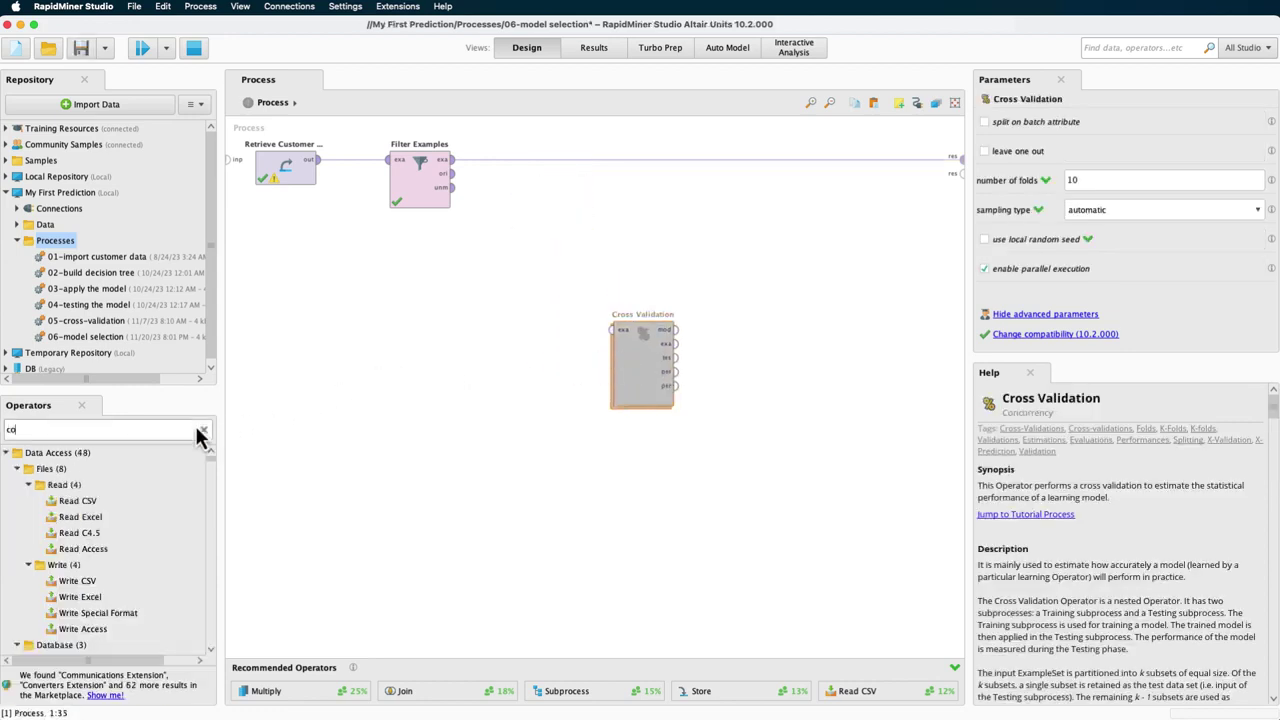
pyautogui.click(101, 486)
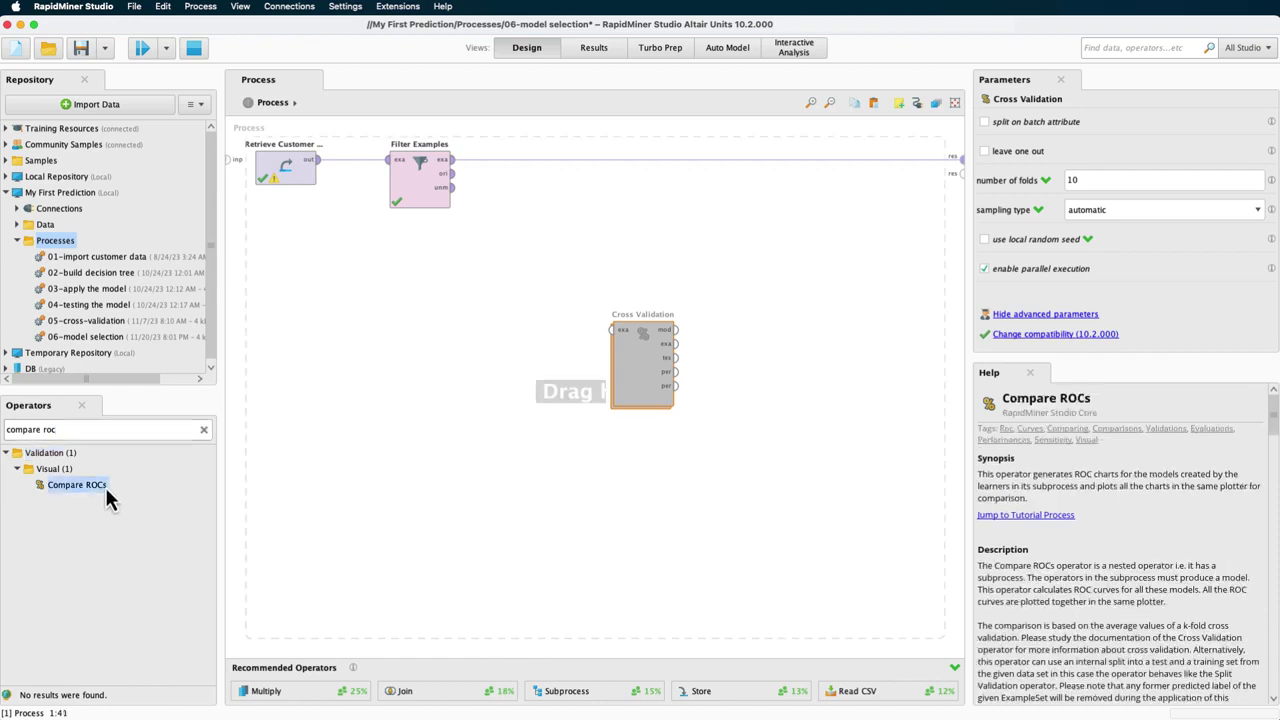
pyautogui.moveTo(101, 486); pyautogui.dragTo(638, 165)
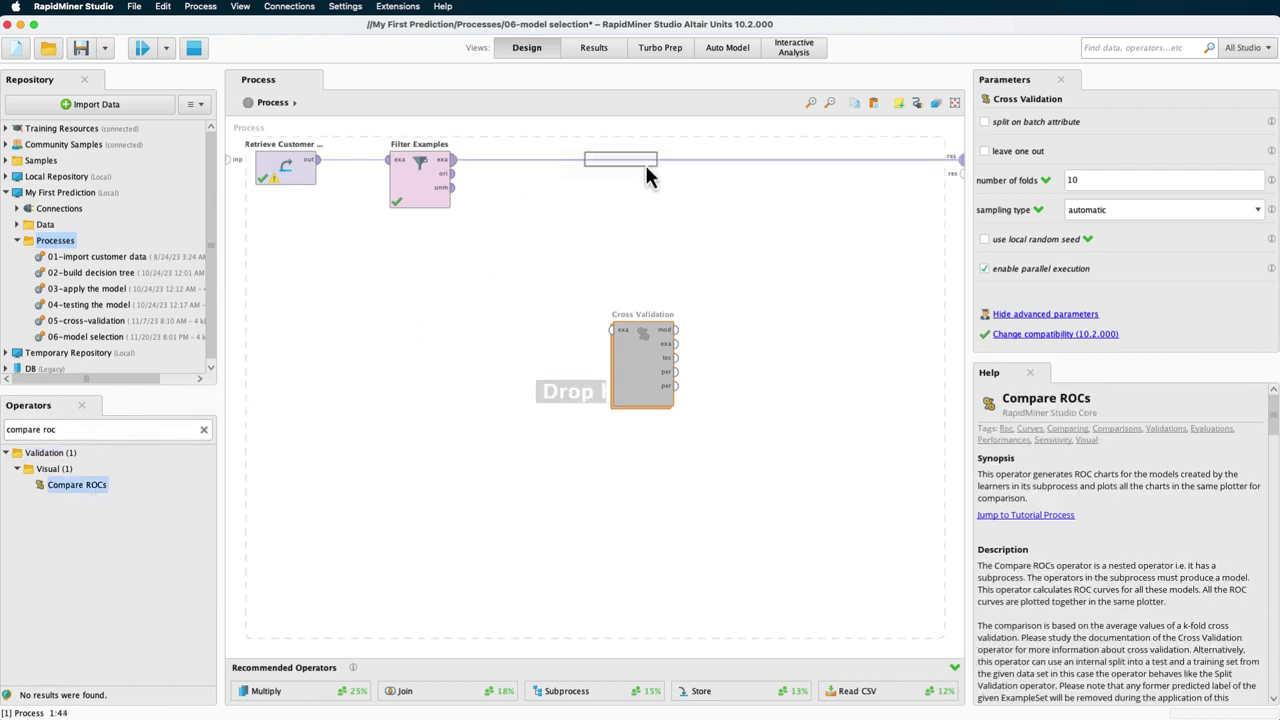
pyautogui.moveTo(645, 175); pyautogui.dragTo(646, 172)
pyautogui.click(676, 174)
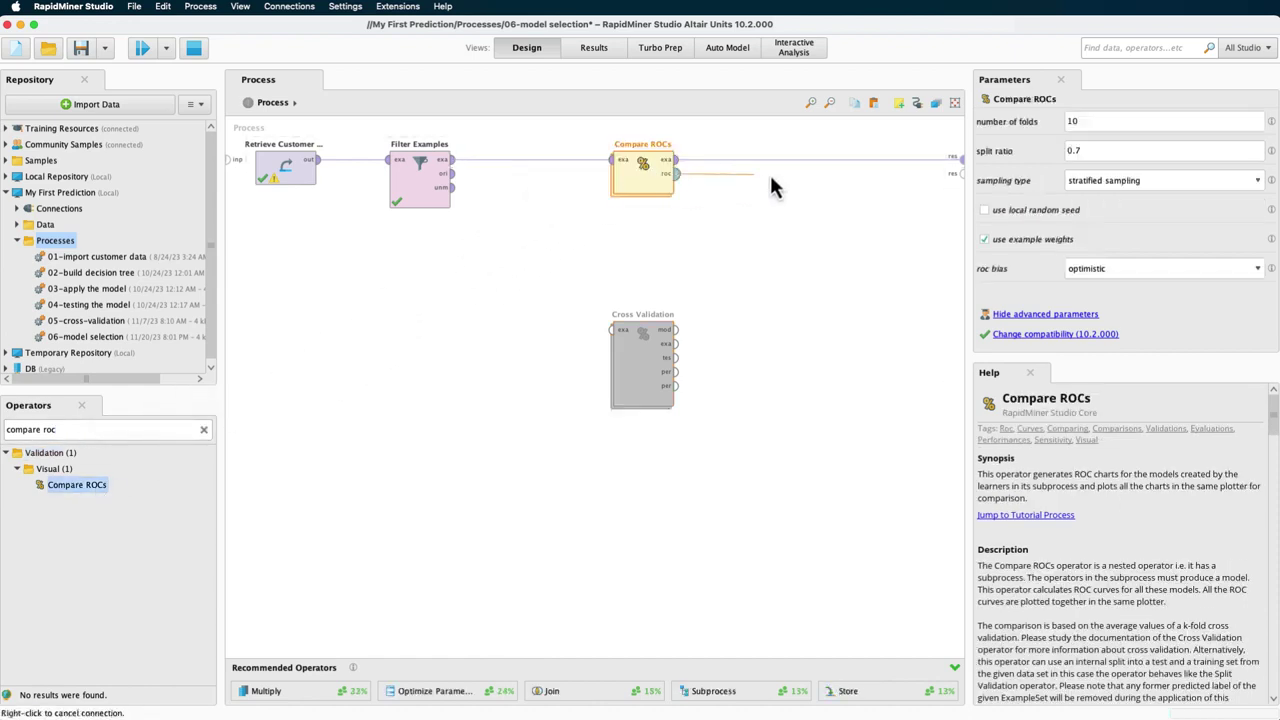
pyautogui.click(958, 176)
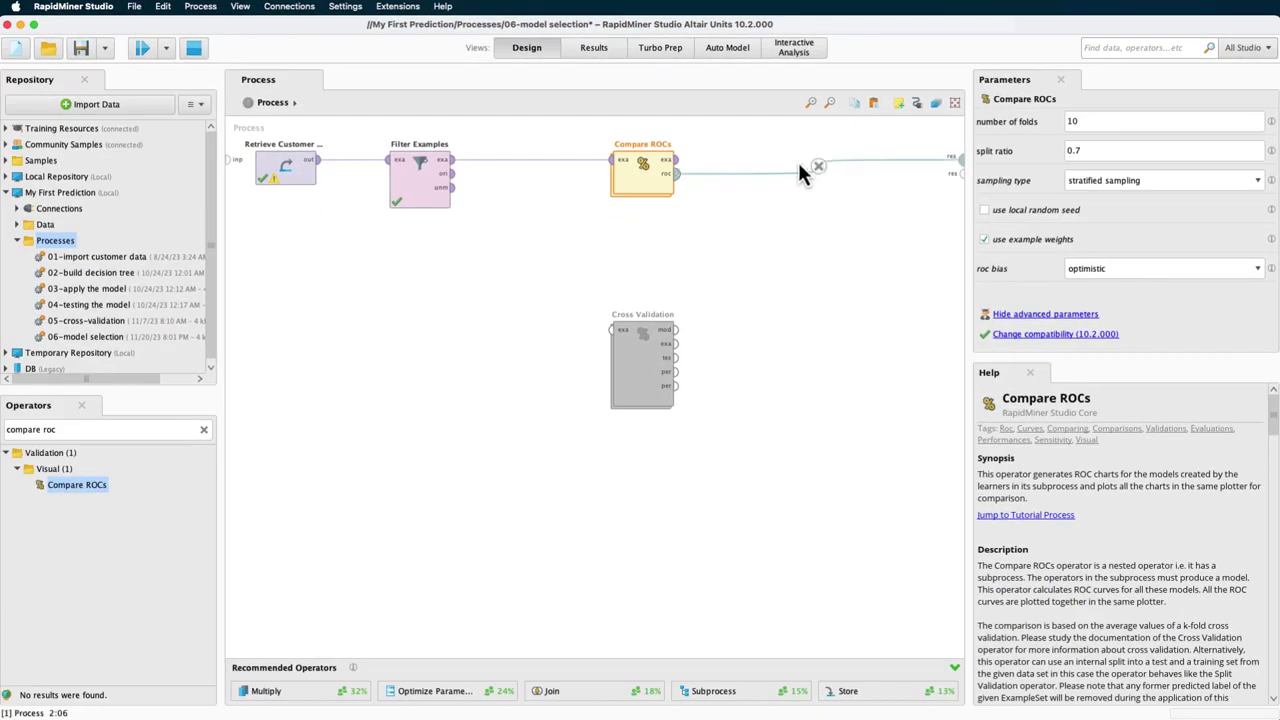
# Inside Compare ROCs, add Decision Tree and Naive Bayes learners
pyautogui.doubleClick(629, 180)
pyautogui.click(203, 429)
pyautogui.write('decision')
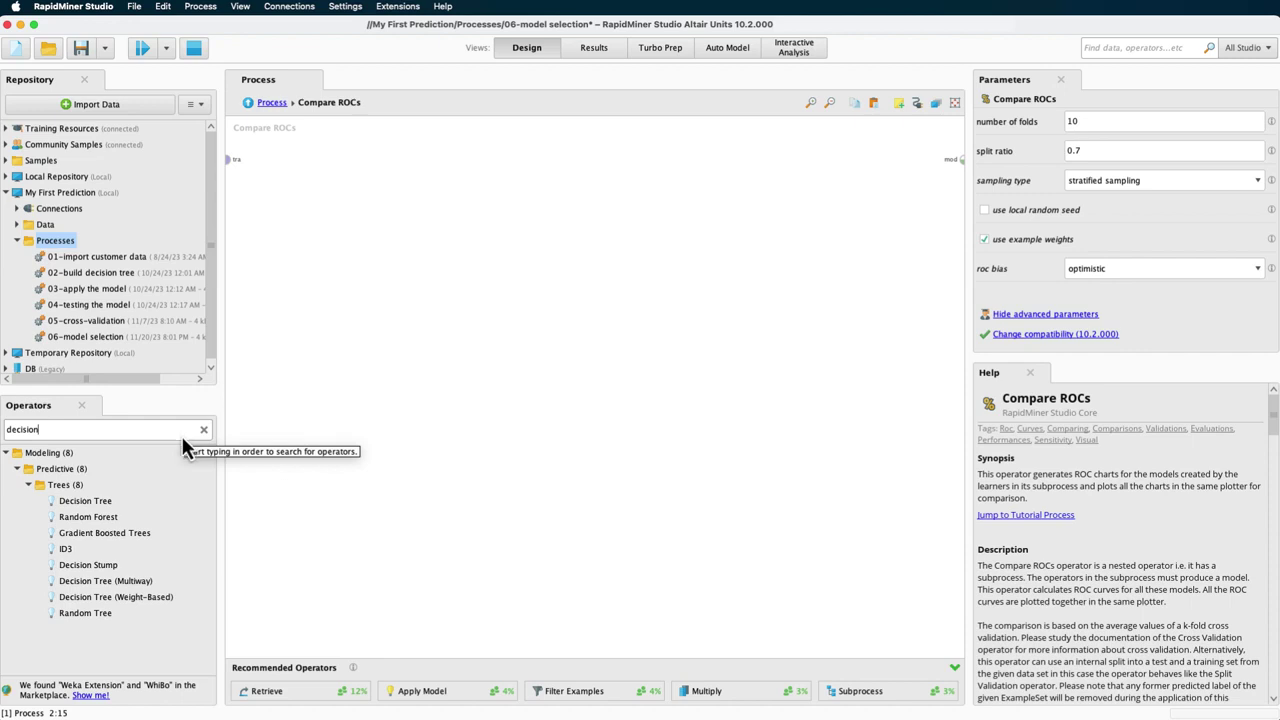
pyautogui.moveTo(85, 500); pyautogui.dragTo(560, 177)
pyautogui.click(204, 431)
pyautogui.write('naive')
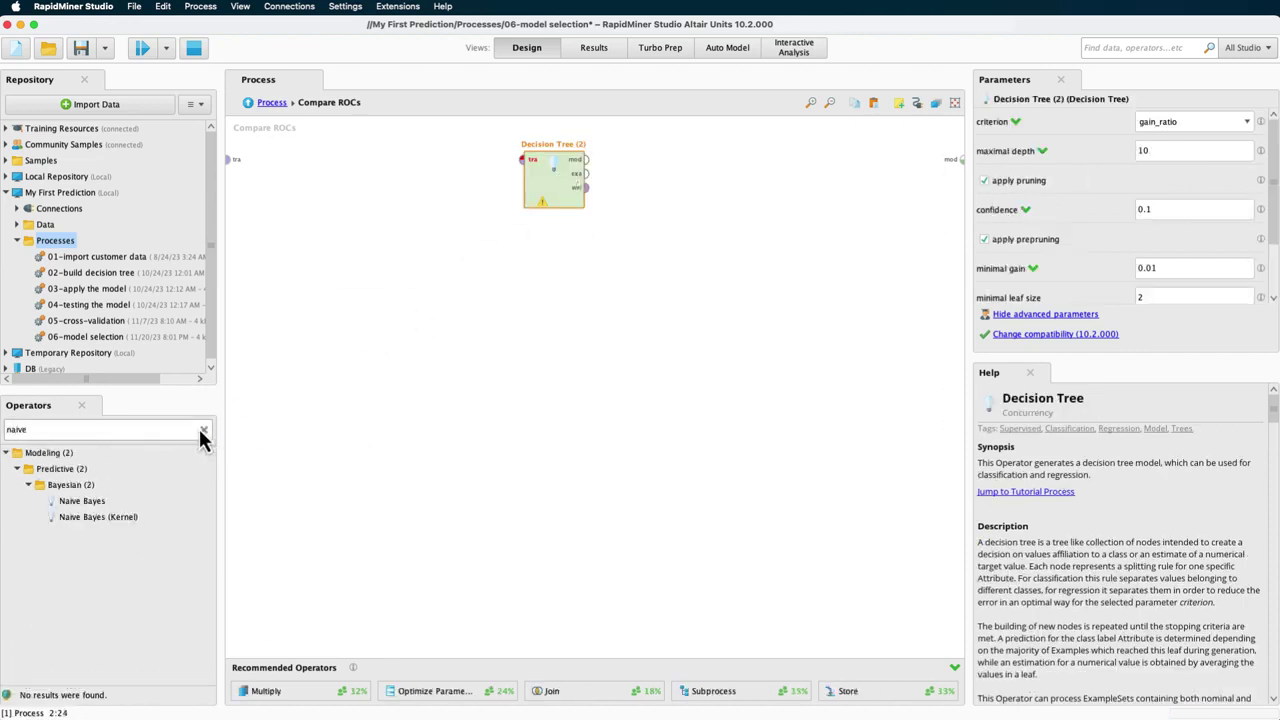
pyautogui.moveTo(92, 500); pyautogui.dragTo(575, 256)
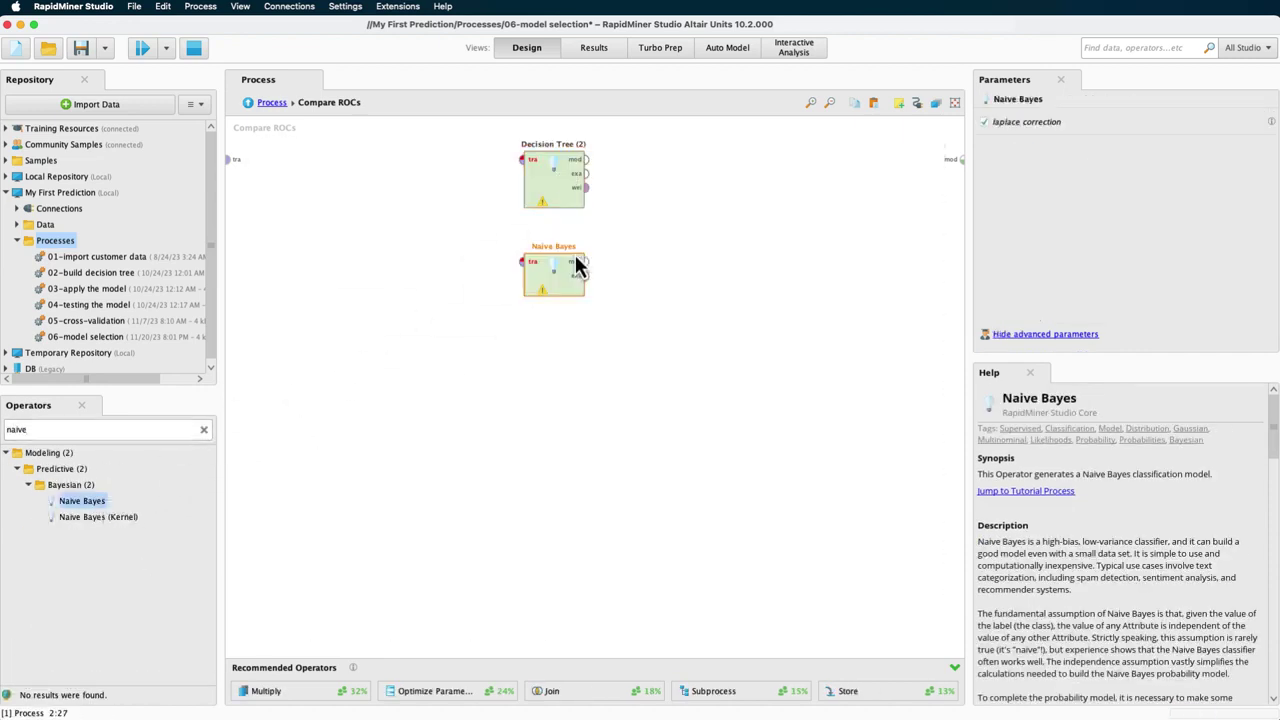
# Add k-NN, Rule Induction and Random Forest learners, then auto-wire all five
pyautogui.click(168, 430)
pyautogui.write('k-nn')
pyautogui.moveTo(69, 500); pyautogui.dragTo(561, 360)
pyautogui.click(184, 430)
pyautogui.write('rule in')
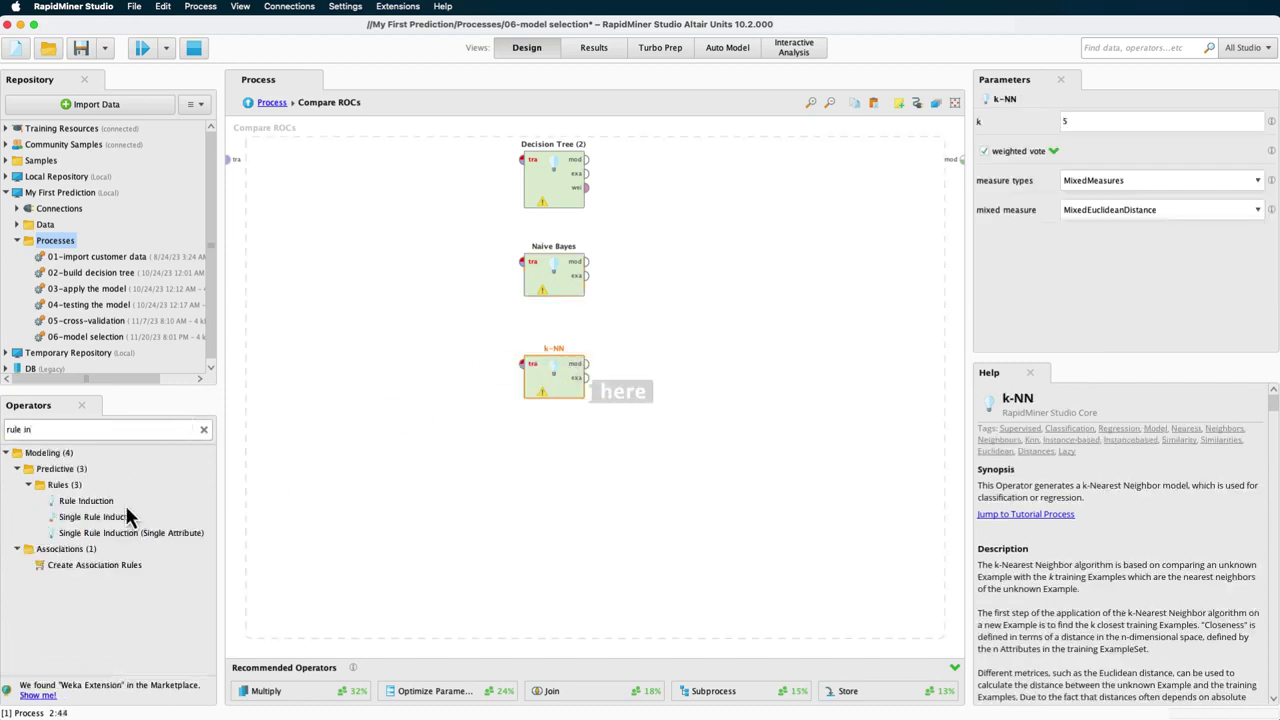
pyautogui.moveTo(100, 500); pyautogui.dragTo(555, 453)
pyautogui.click(166, 430)
pyautogui.write('random fo')
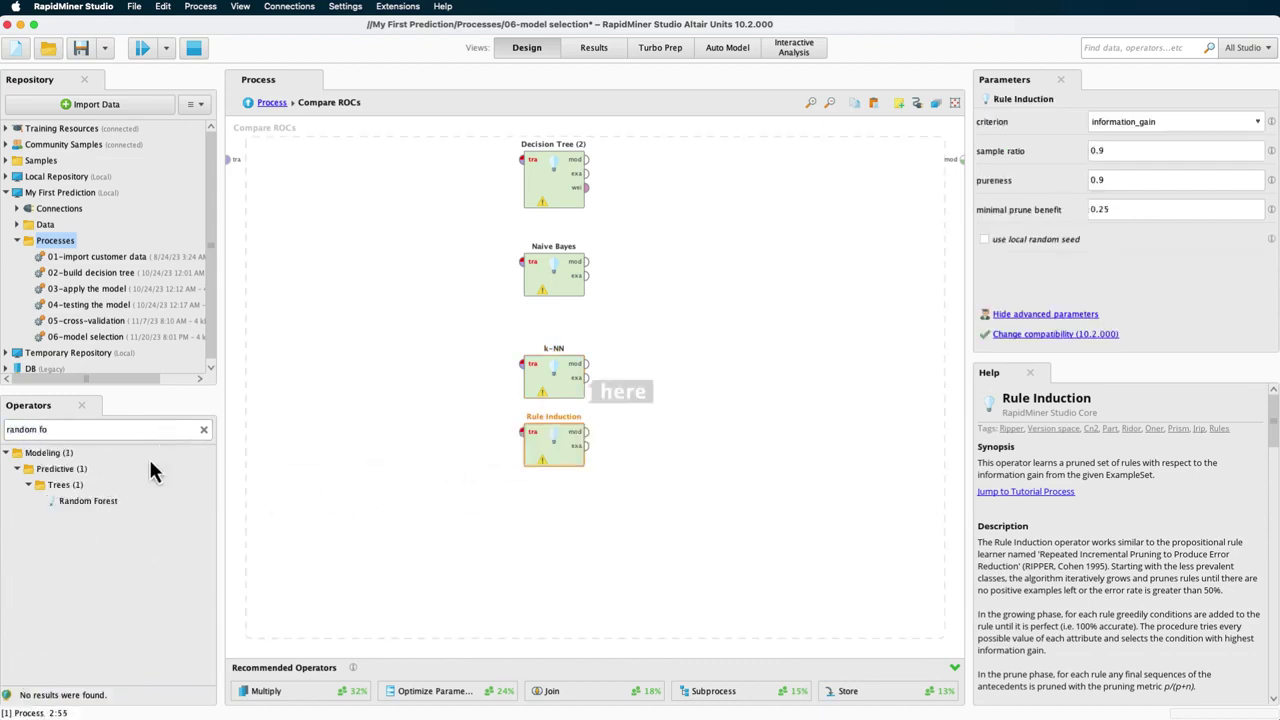
pyautogui.moveTo(90, 500); pyautogui.dragTo(559, 518)
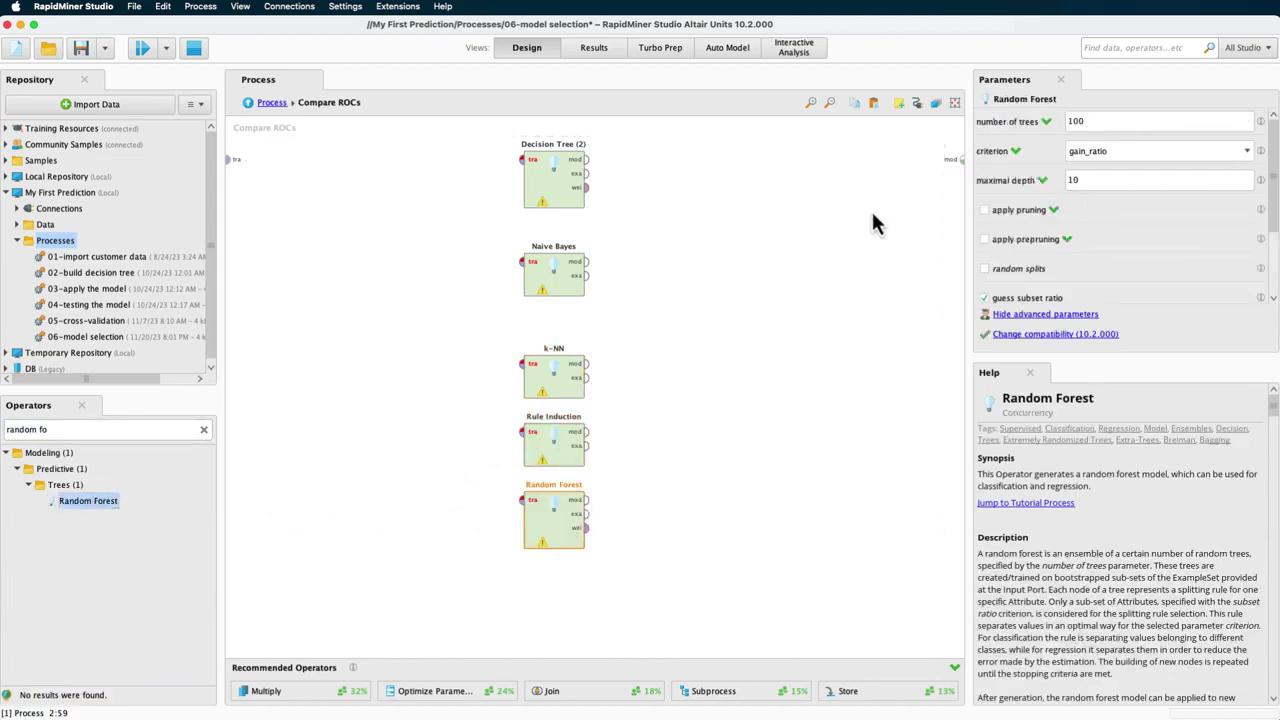
pyautogui.click(917, 105)
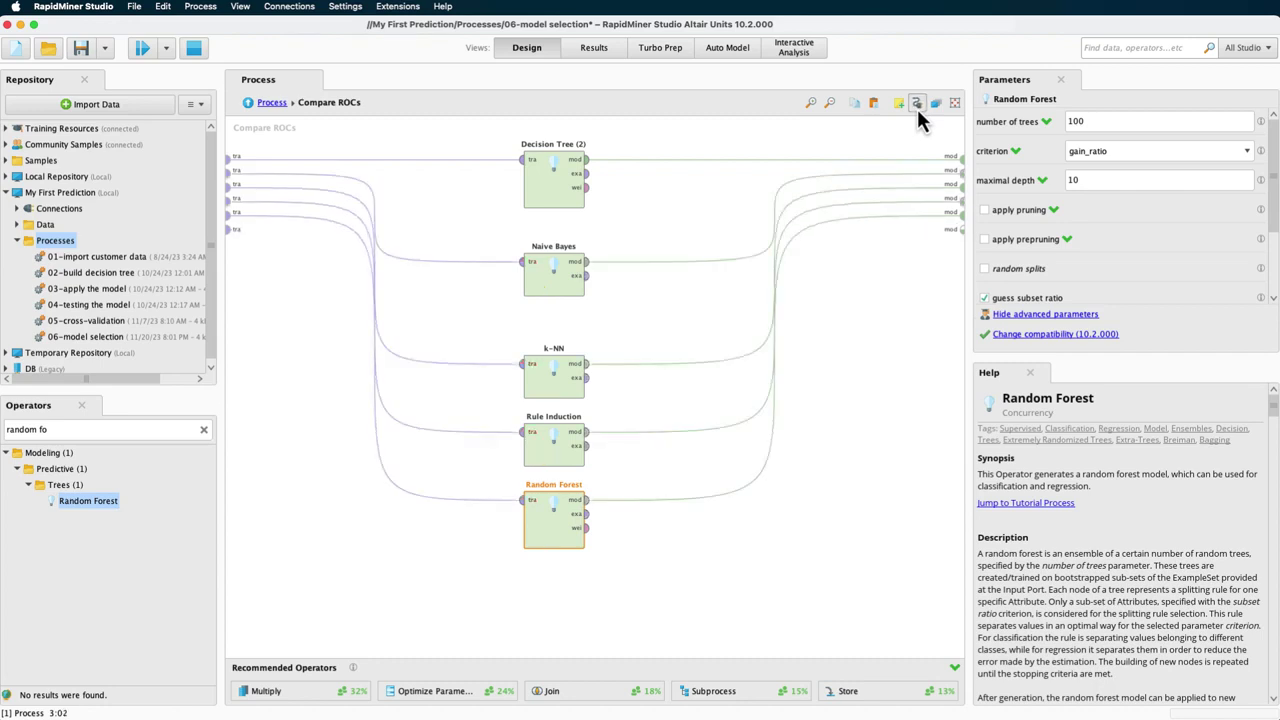
# Run the process to display the ROC Comparison chart for all five learners
pyautogui.click(143, 50)
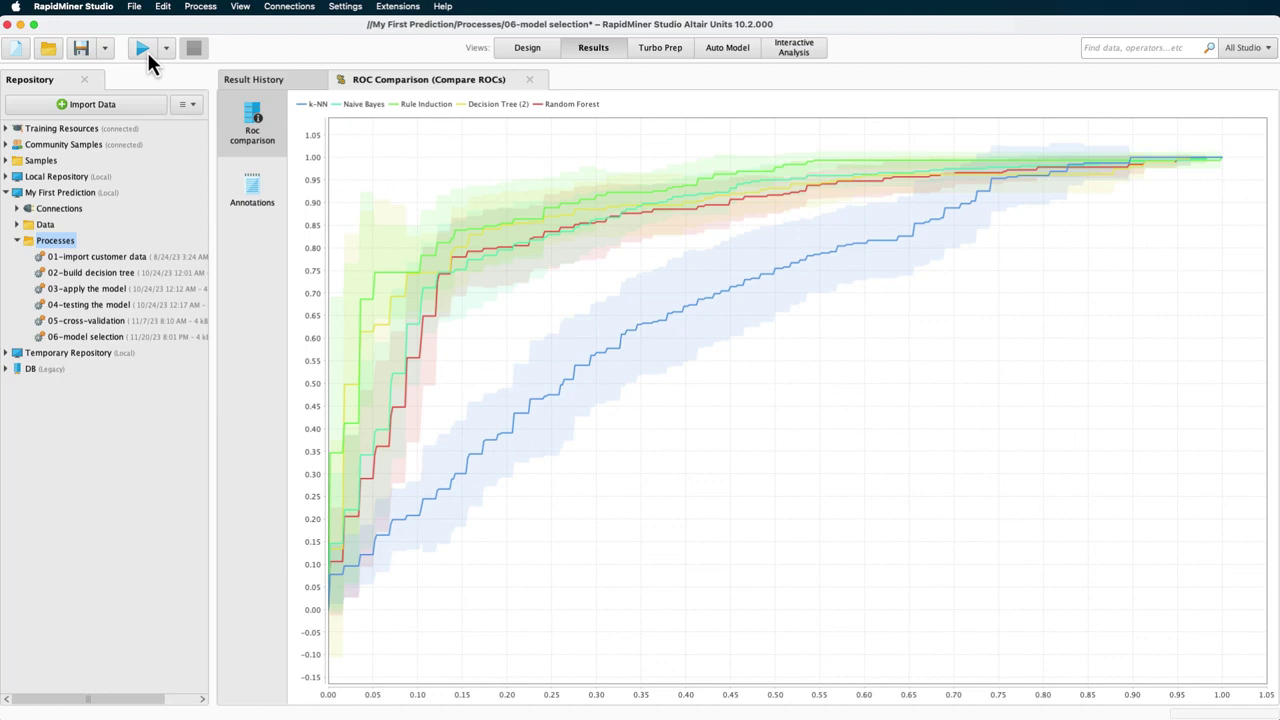
# Re-enable Cross Validation, feed it the filtered data, wire its performance to results, and run
pyautogui.click(515, 52)
pyautogui.click(274, 104)
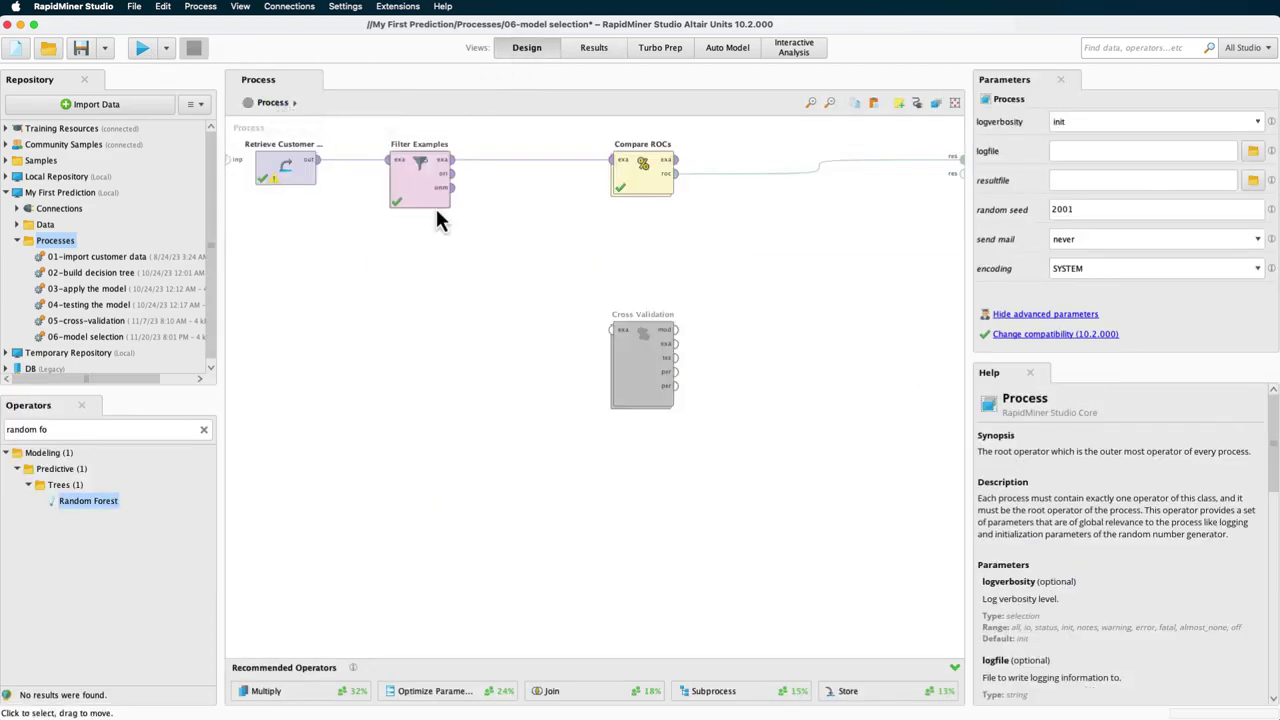
pyautogui.rightClick(636, 349)
pyautogui.click(680, 373)
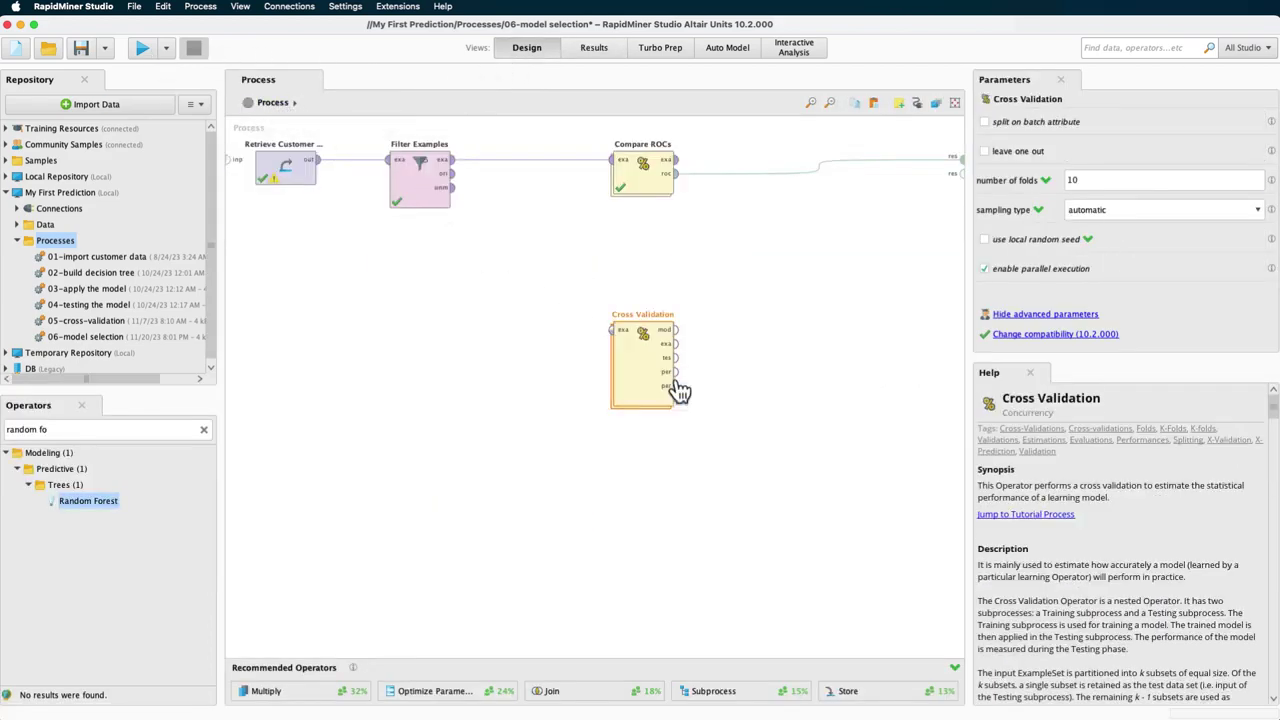
pyautogui.moveTo(632, 398); pyautogui.dragTo(632, 330)
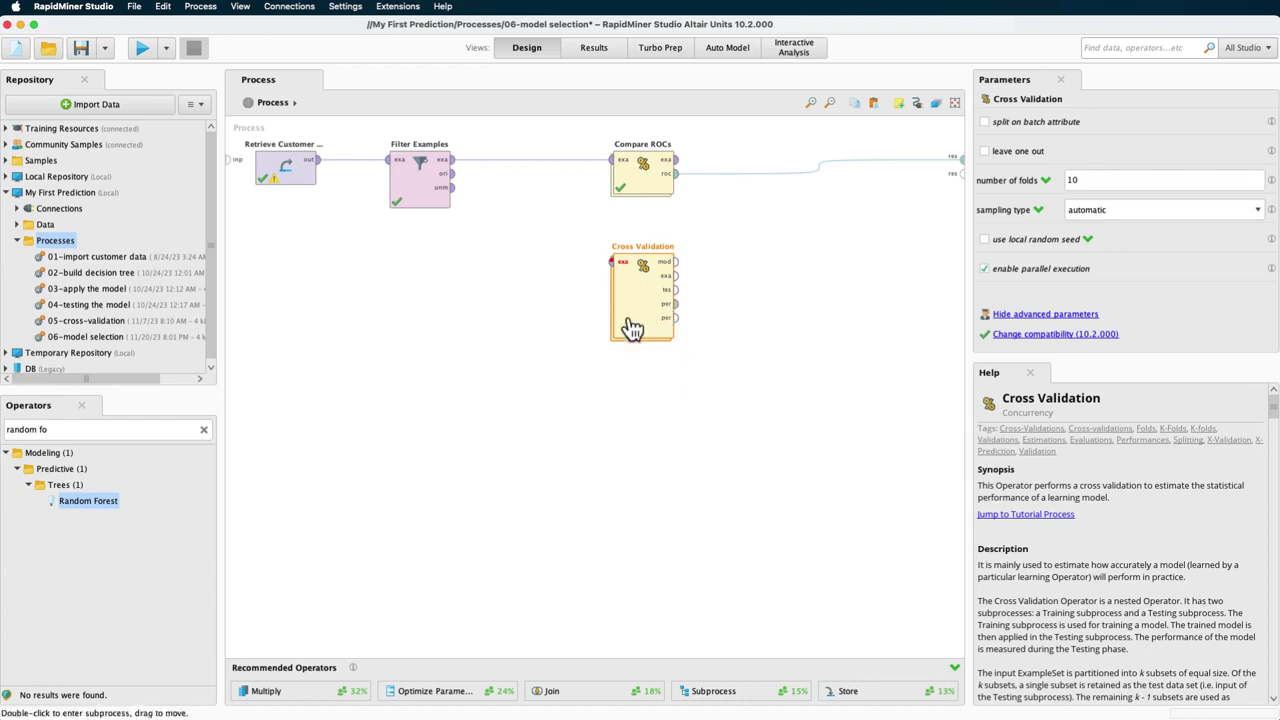
pyautogui.click(451, 160)
pyautogui.moveTo(610, 266); pyautogui.dragTo(612, 262)
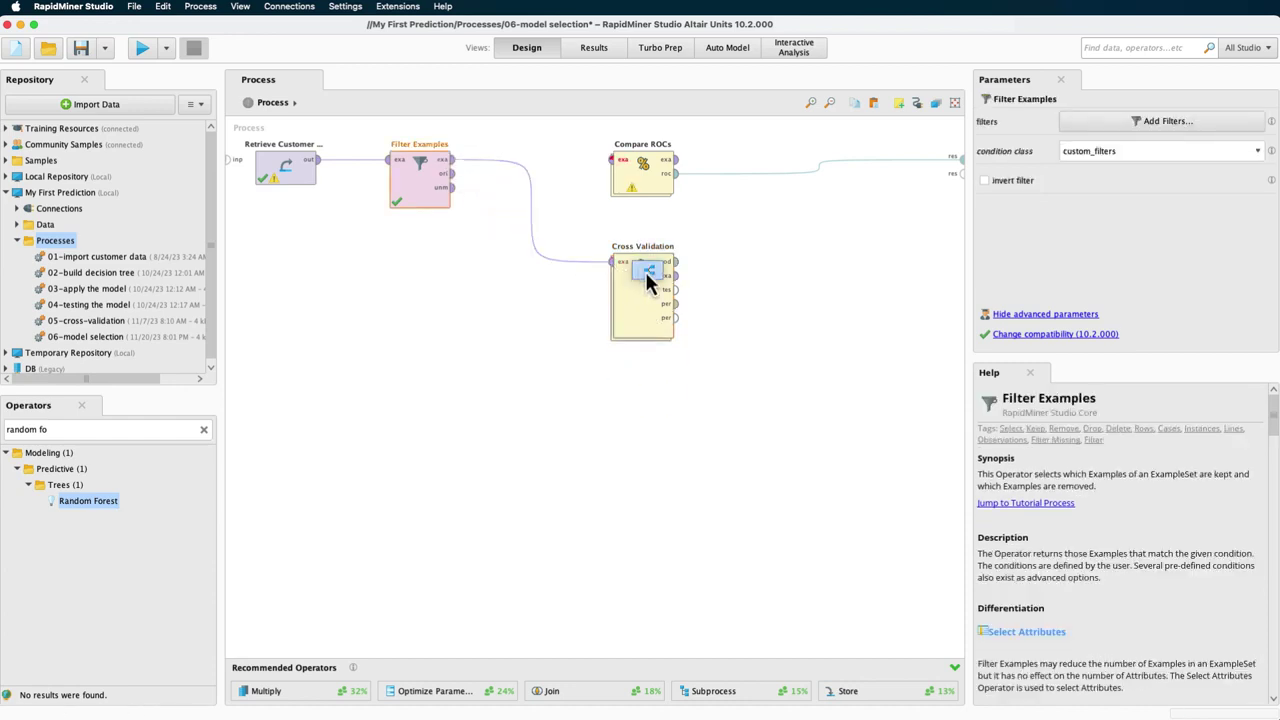
pyautogui.moveTo(676, 305); pyautogui.dragTo(957, 172)
pyautogui.click(138, 56)
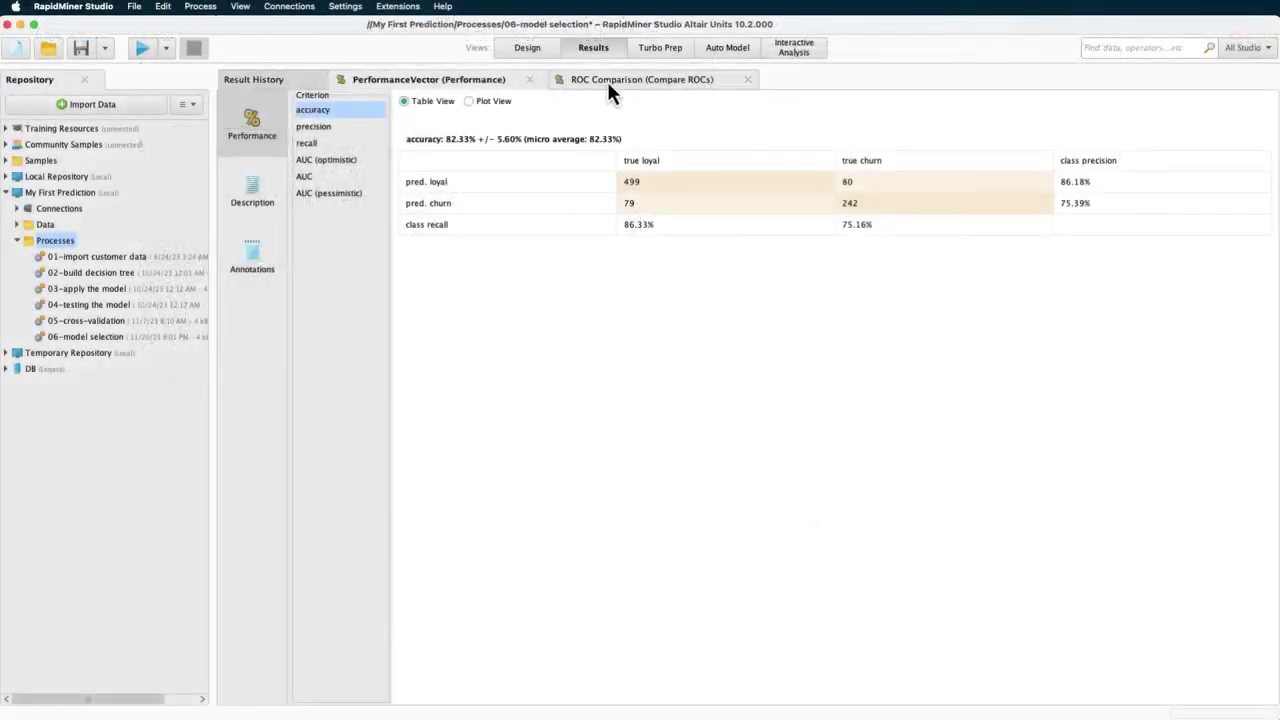
# View the ROC Comparison chart, then open the Cross Validation subprocess in Design
pyautogui.click(609, 88)
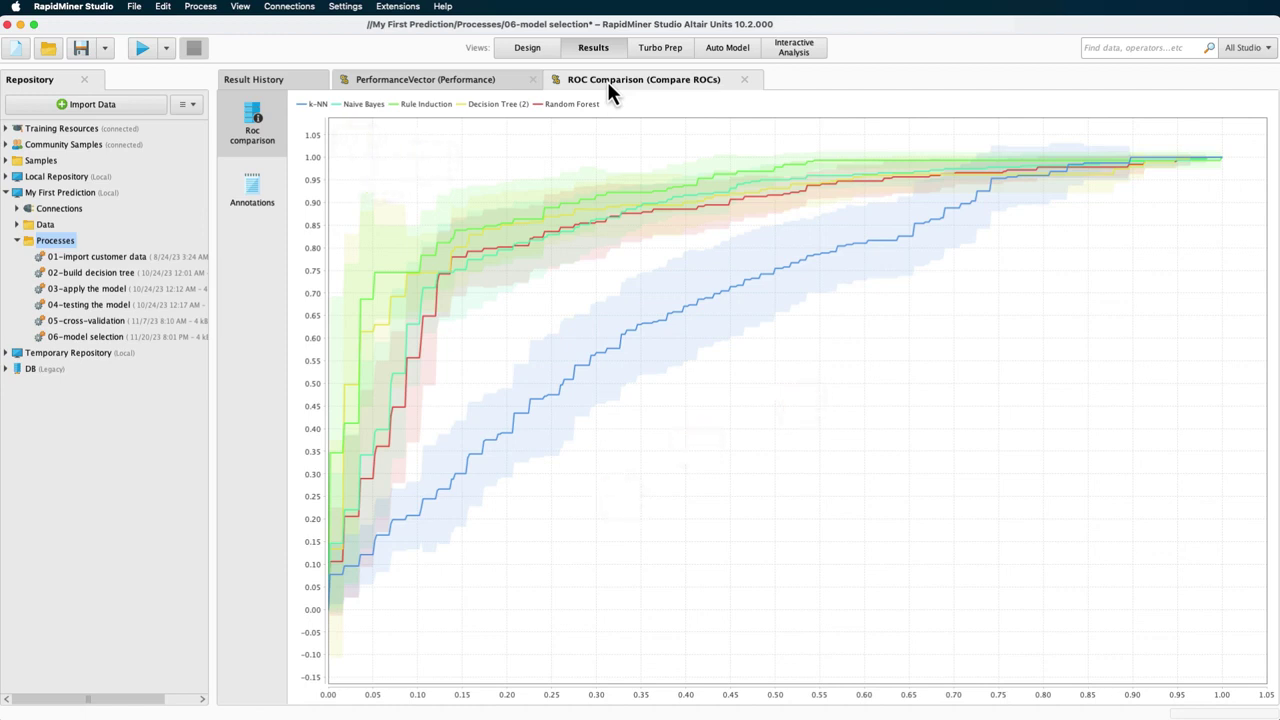
pyautogui.click(527, 47)
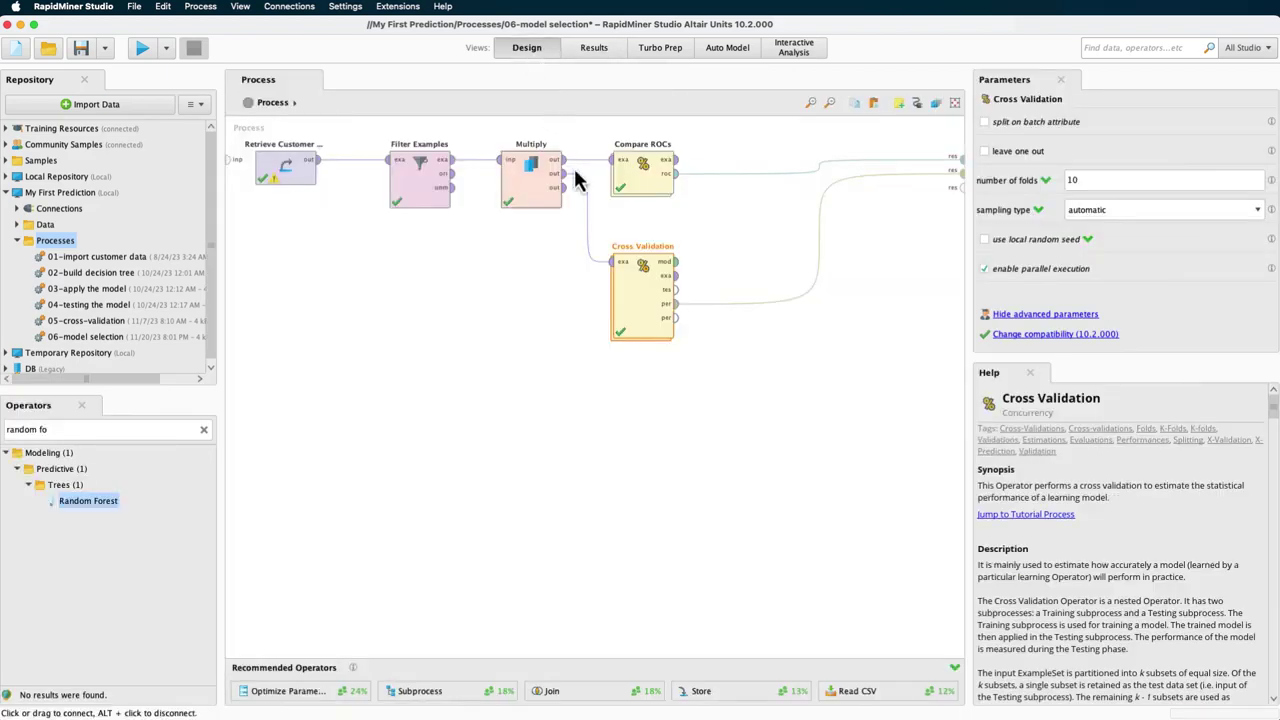
pyautogui.doubleClick(651, 306)
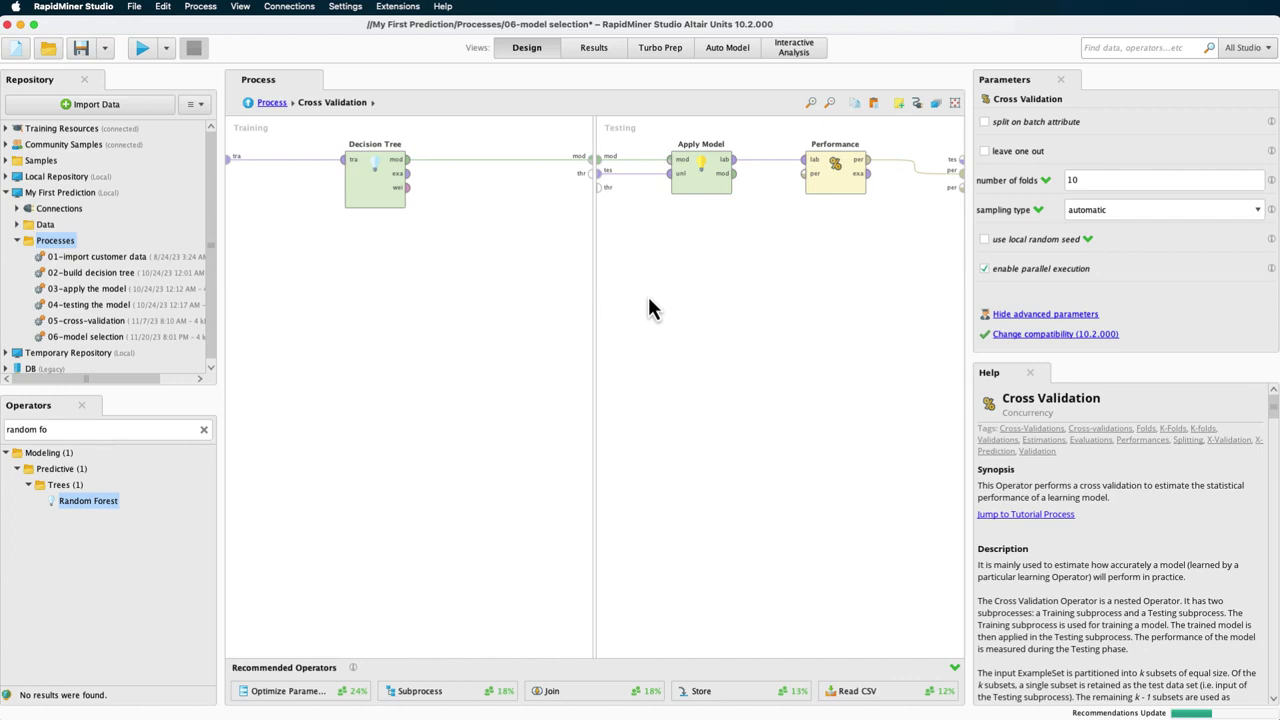
# Route Performance's example set and Cross Validation's tes port to results, then run
pyautogui.click(868, 182)
pyautogui.moveTo(870, 175); pyautogui.dragTo(960, 171)
pyautogui.click(271, 103)
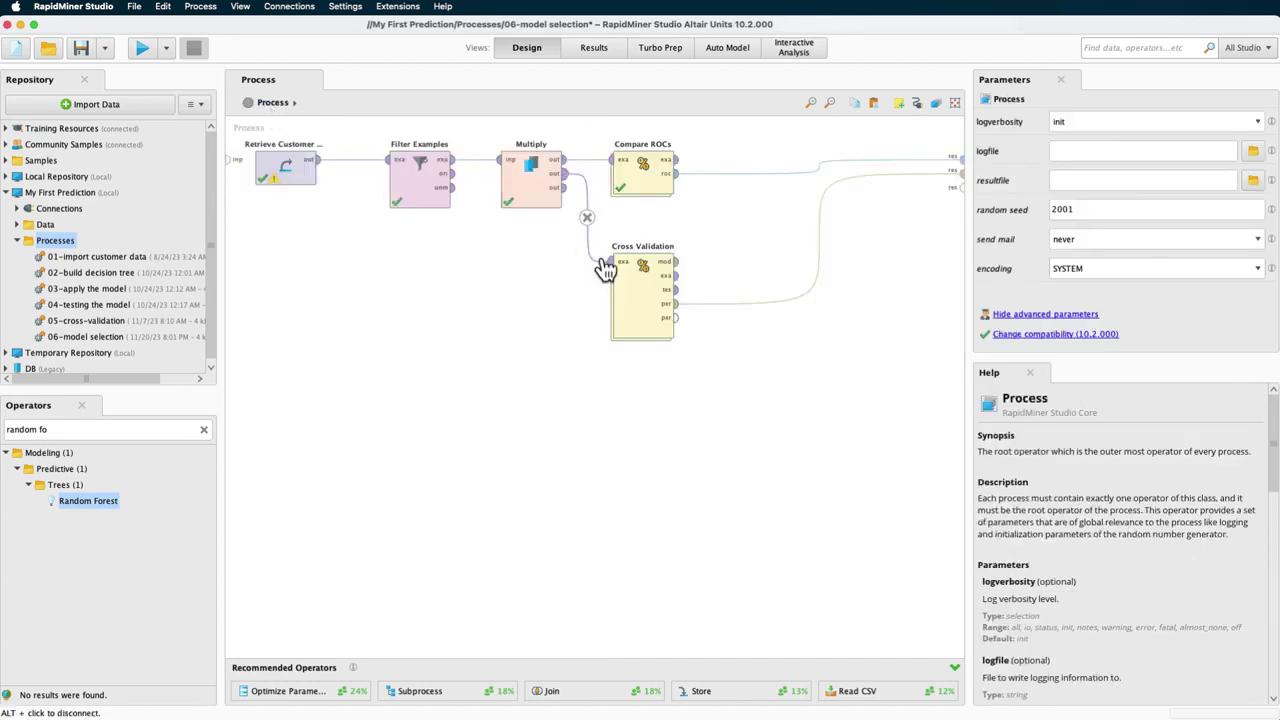
pyautogui.moveTo(678, 292); pyautogui.dragTo(962, 201)
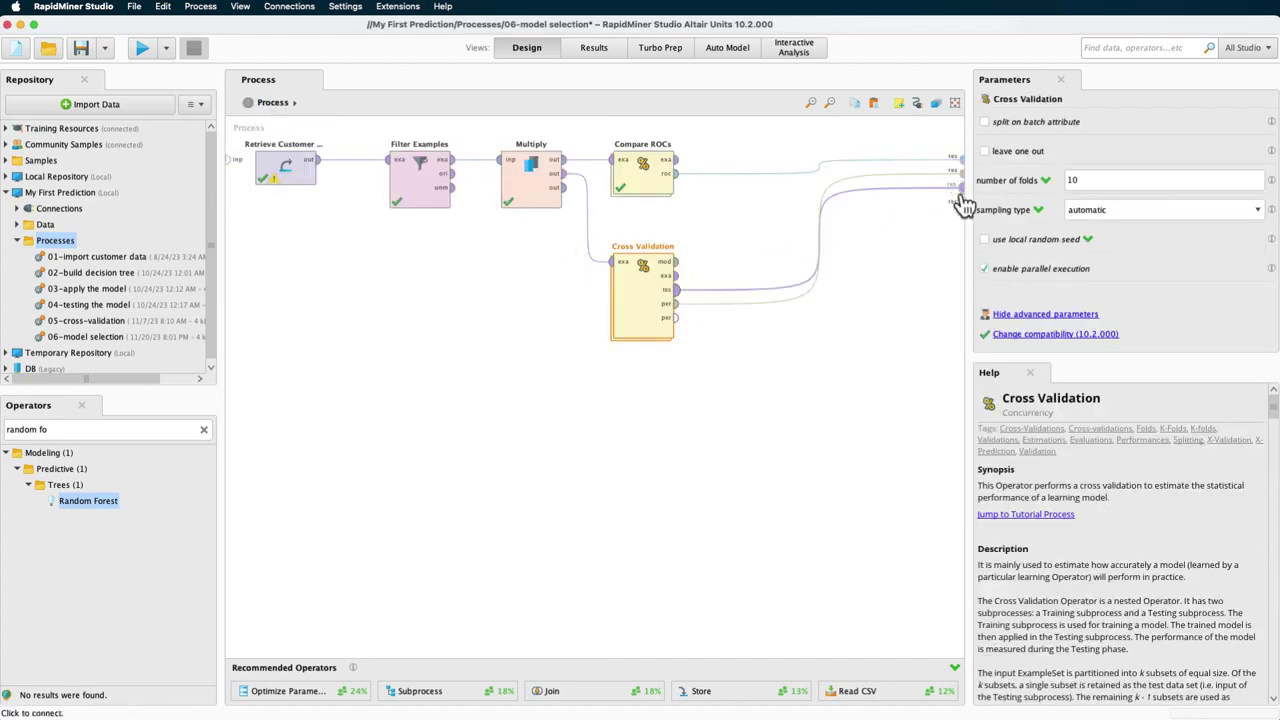
pyautogui.click(141, 50)
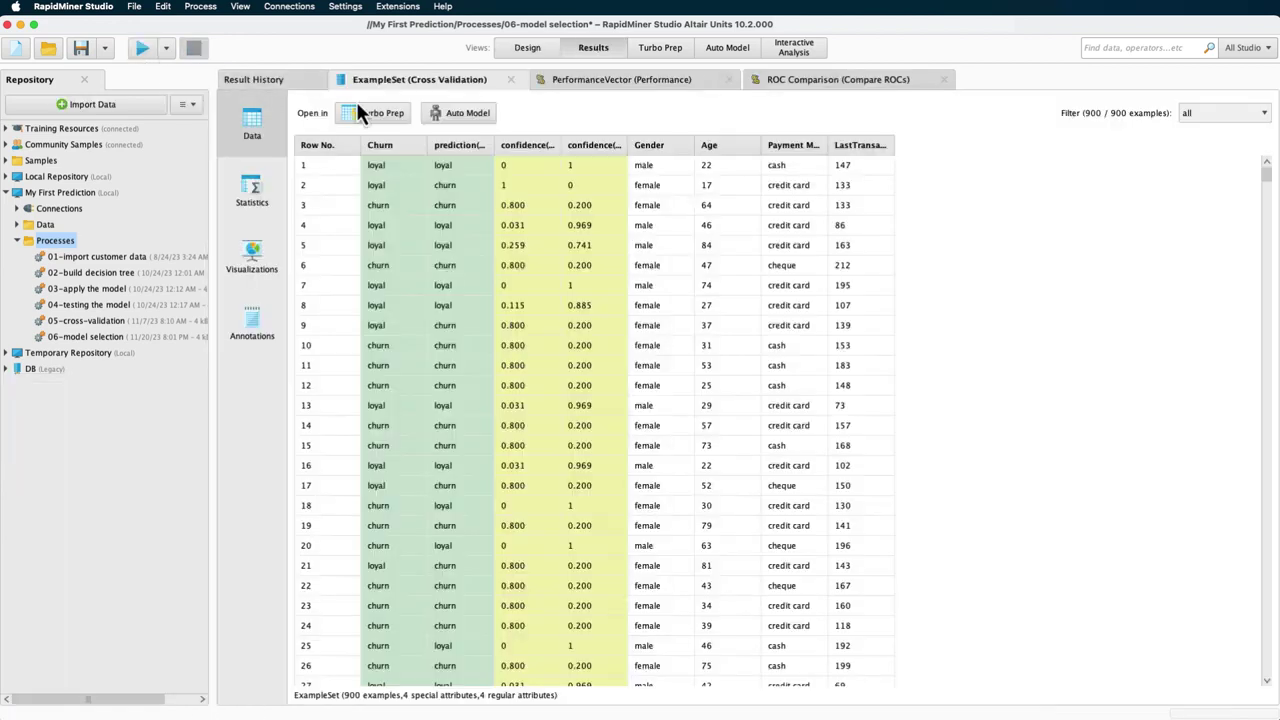
# Sort the Cross Validation predictions by confidence(churn) descending and scroll through the rows
pyautogui.moveTo(560, 155); pyautogui.dragTo(588, 150)
pyautogui.click(546, 150)
pyautogui.click(543, 148)
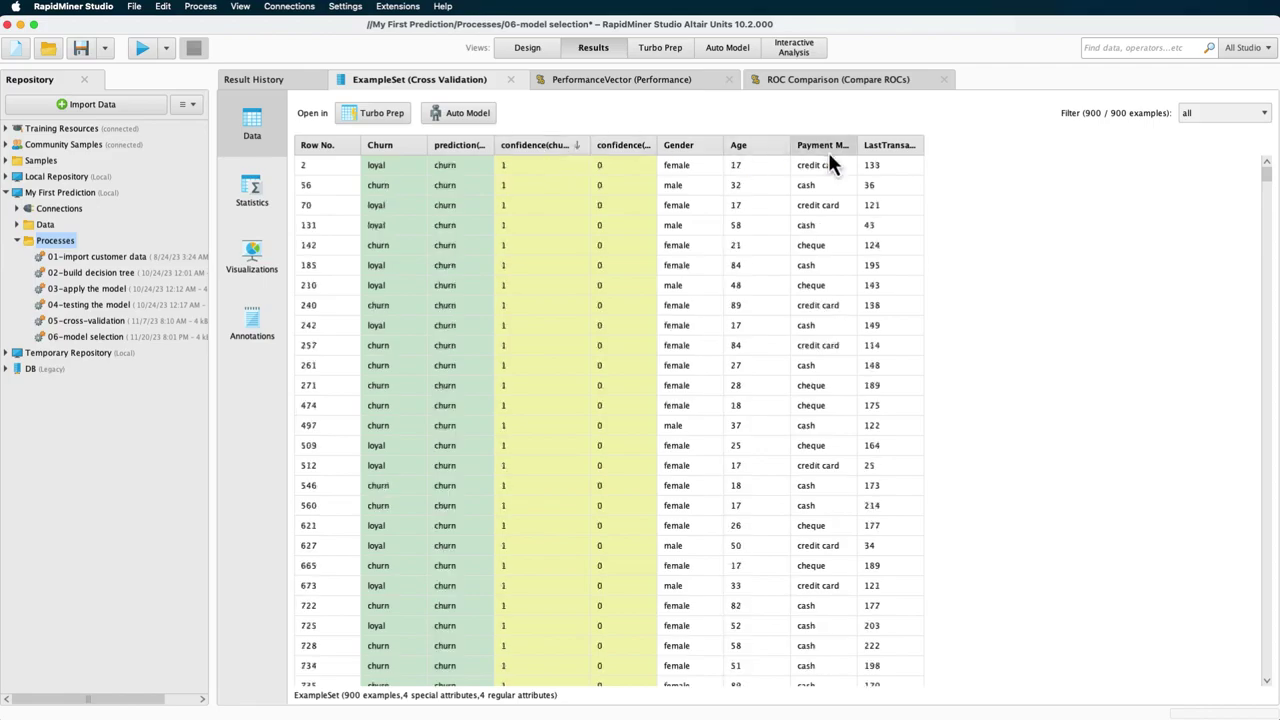
pyautogui.moveTo(1260, 180); pyautogui.dragTo(1260, 315)
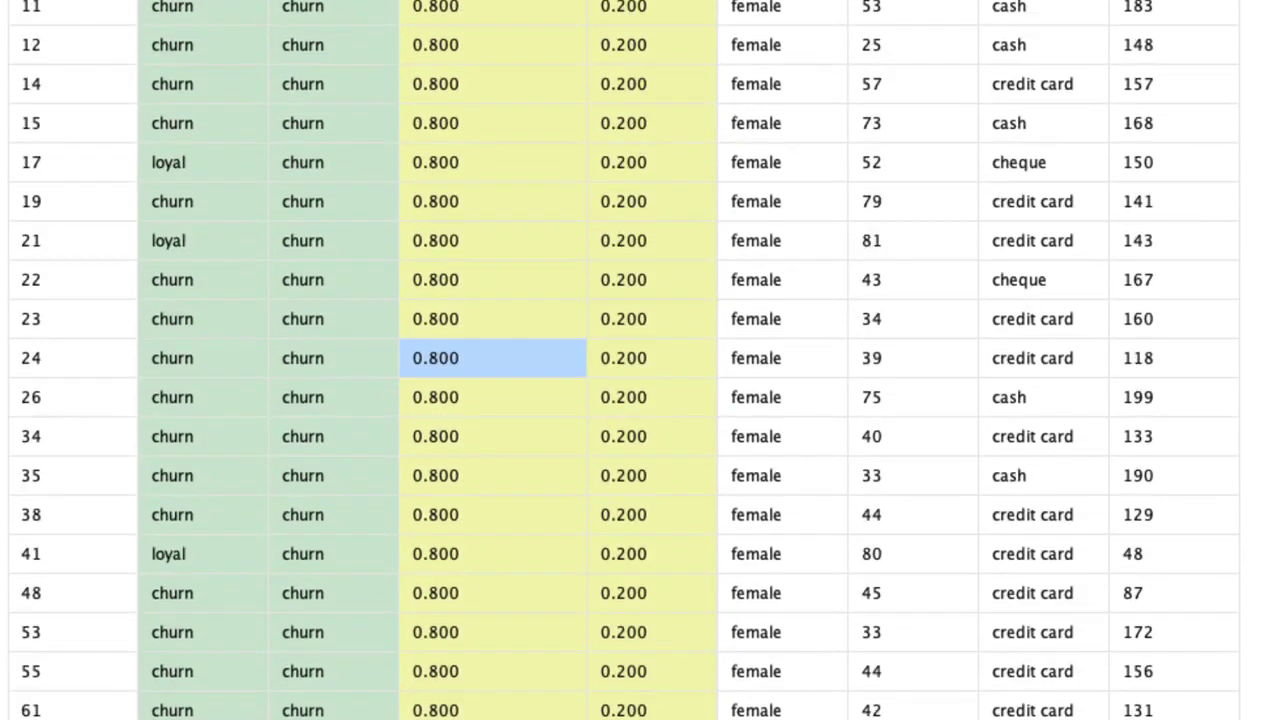
pyautogui.scroll(-15, 624, 358)
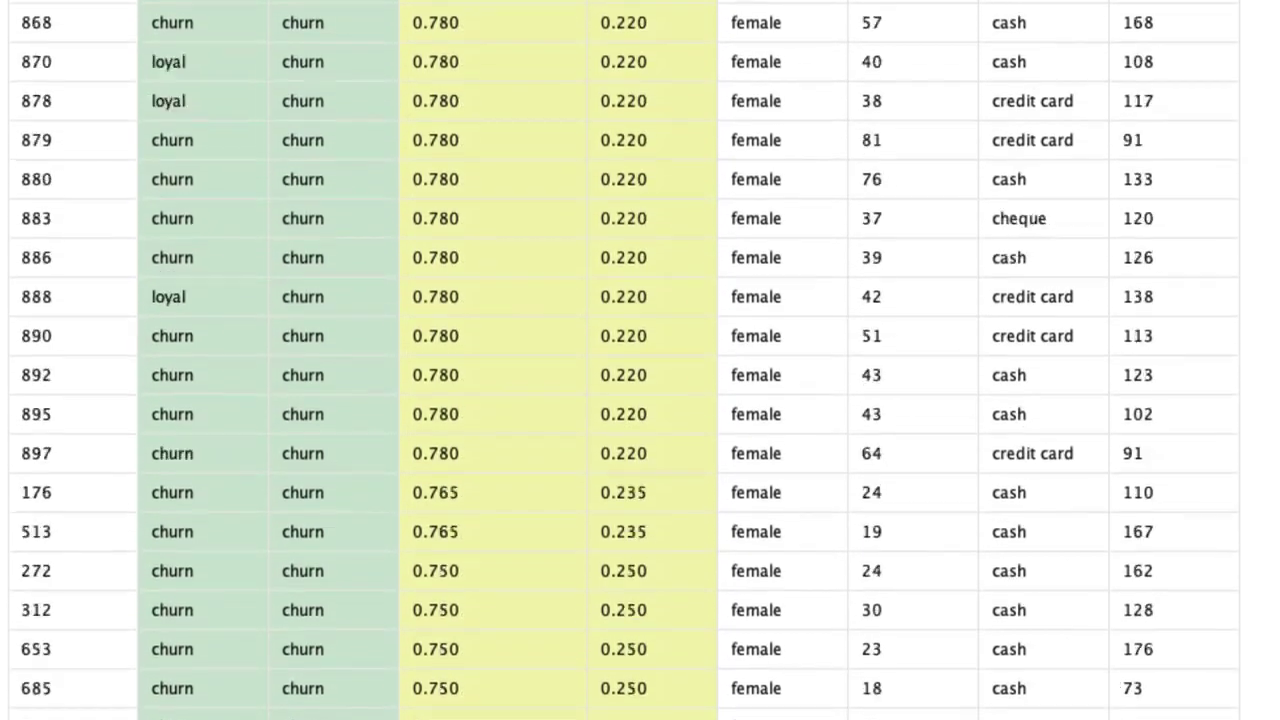
pyautogui.scroll(-5, 652, 185)
pyautogui.scroll(5, 652, 185)
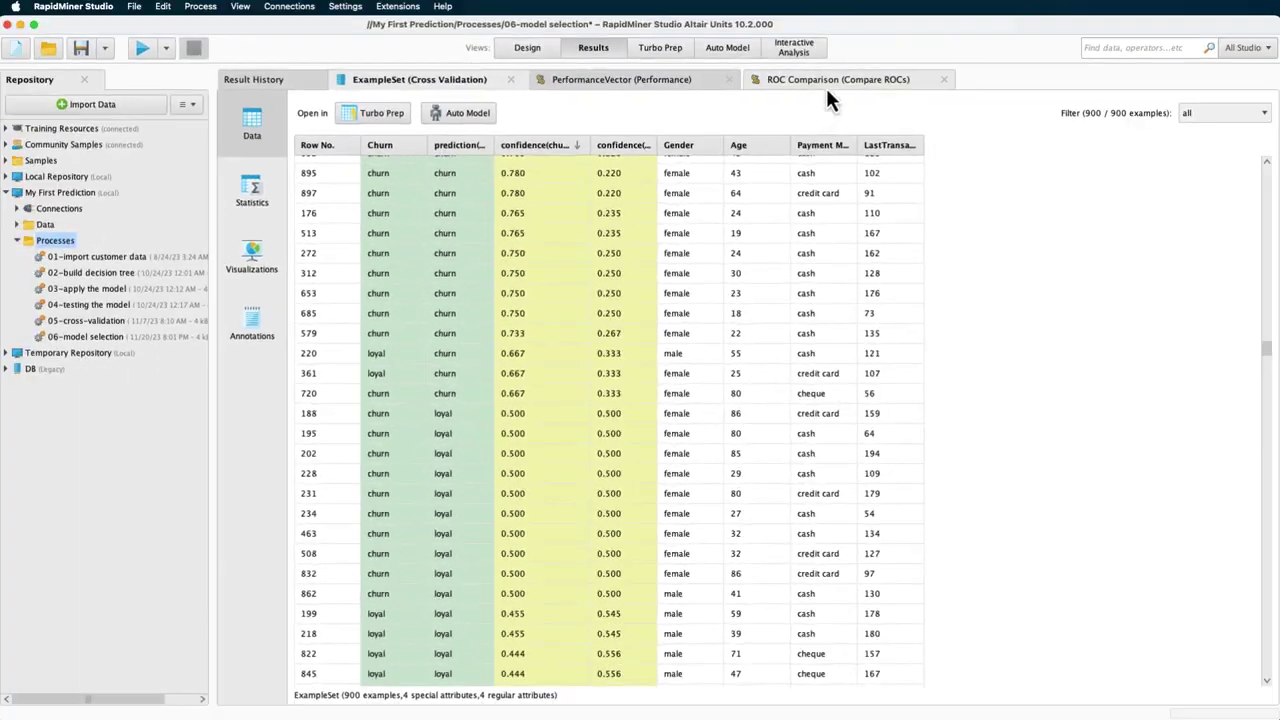
# Switch back to the ROC Comparison tab showing all five learners' curves
pyautogui.click(829, 79)
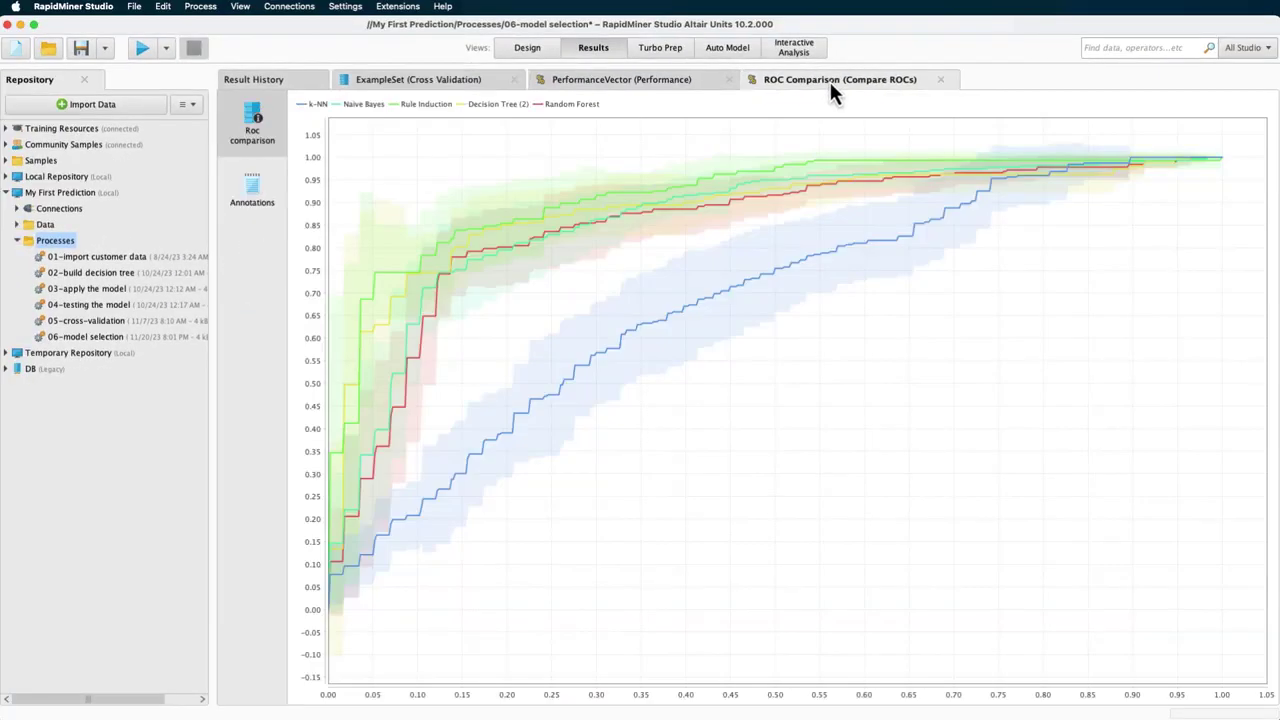